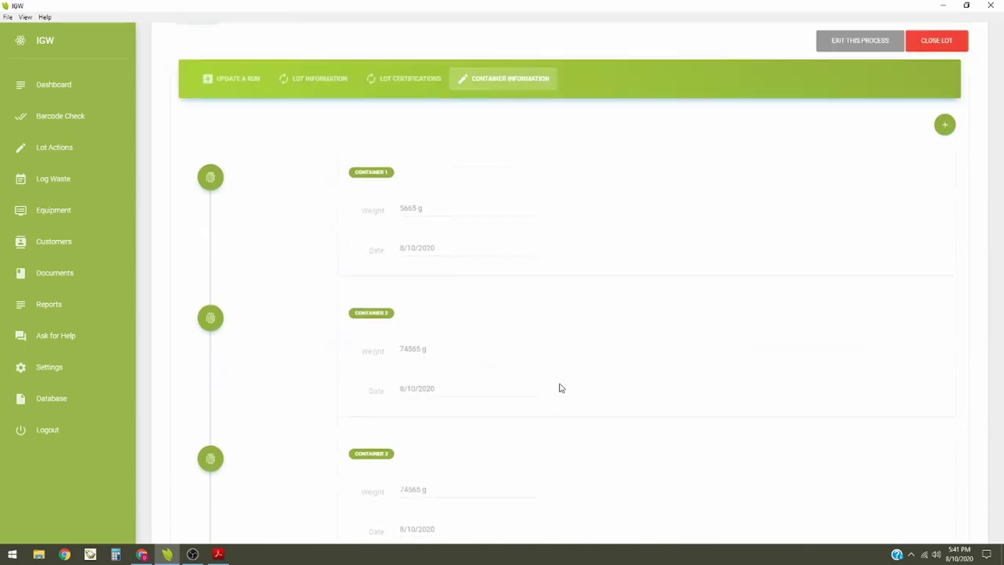
Step: Close the lot and review its specifications, container locations and certificates
{"action": "left_click", "coordinate": [946, 157]}
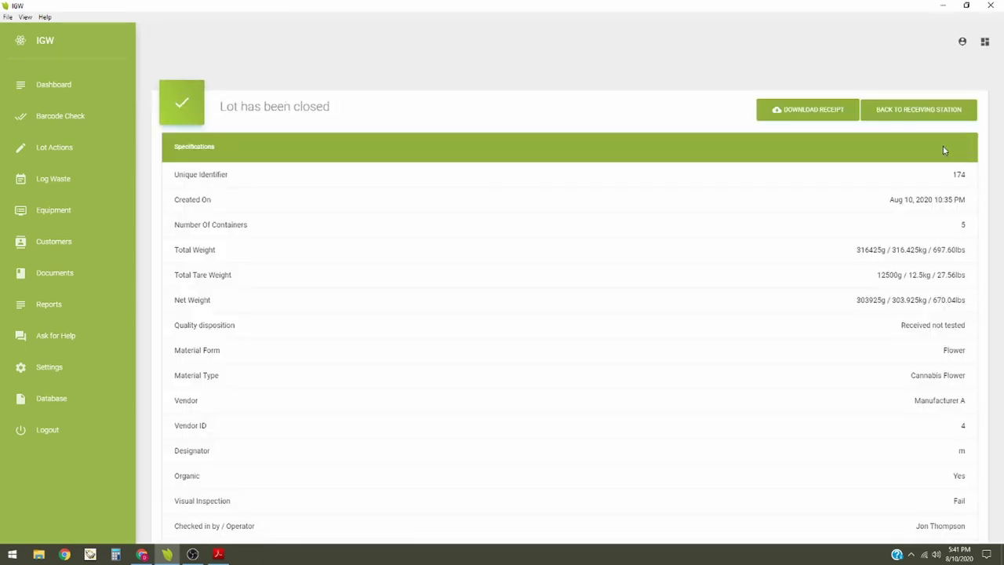
{"action": "scroll", "coordinate": [760, 225], "scroll_direction": "down", "scroll_amount": 1}
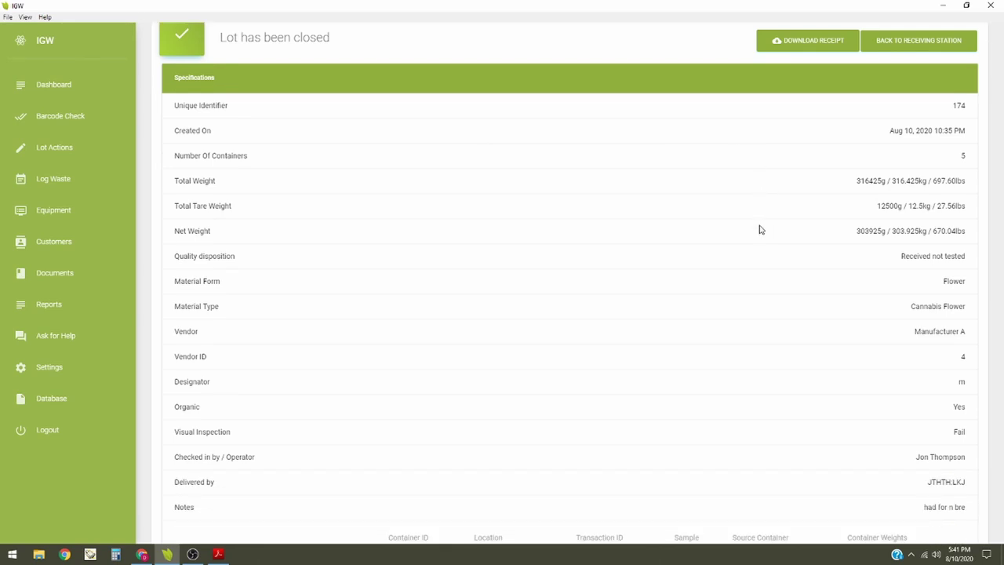
{"action": "scroll", "coordinate": [756, 227], "scroll_direction": "down", "scroll_amount": 4}
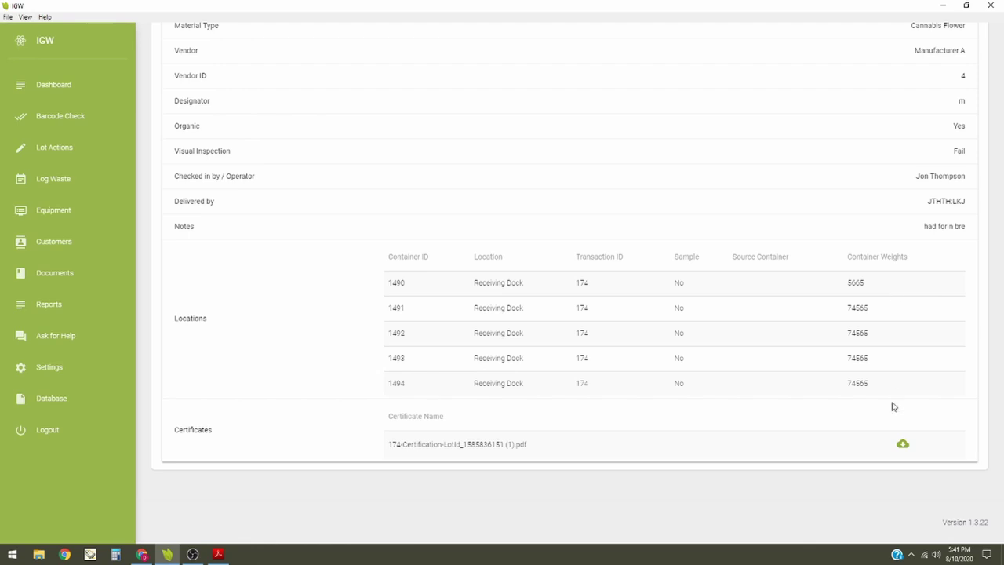
{"action": "scroll", "coordinate": [826, 305], "scroll_direction": "up", "scroll_amount": 5}
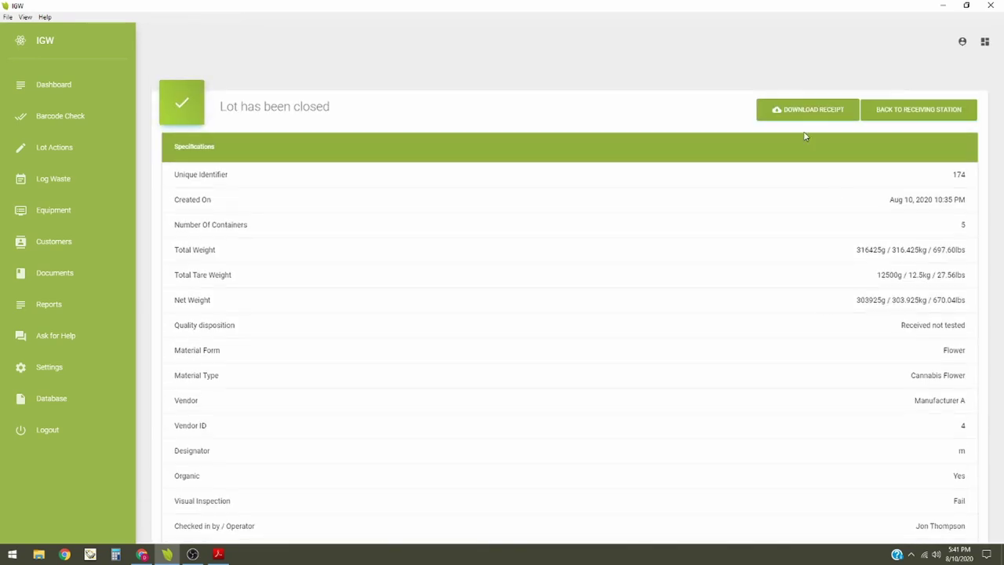
Step: Download the closed lot's receipt and open the PDF to review its containers table
{"action": "left_click", "coordinate": [804, 115]}
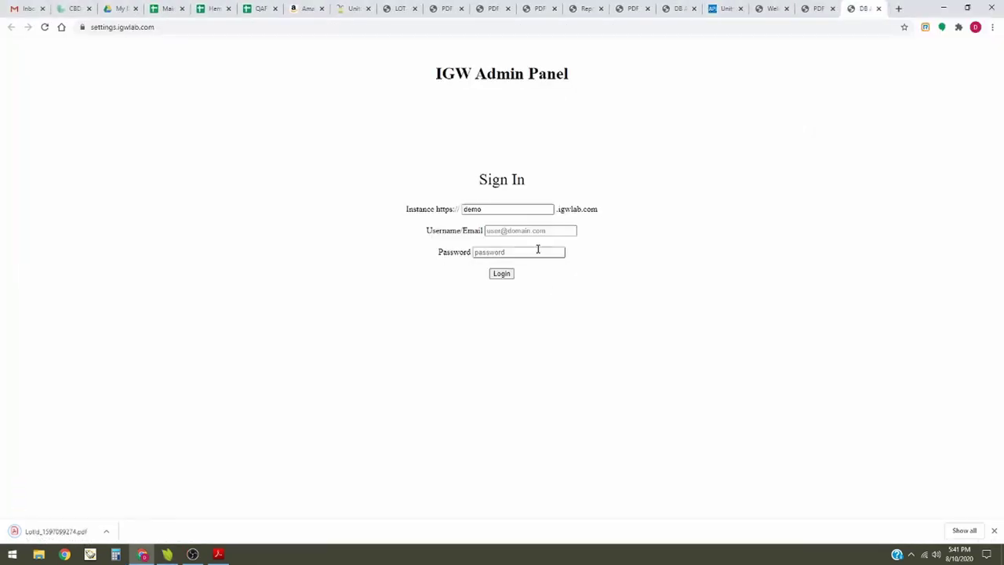
{"action": "left_click", "coordinate": [55, 531]}
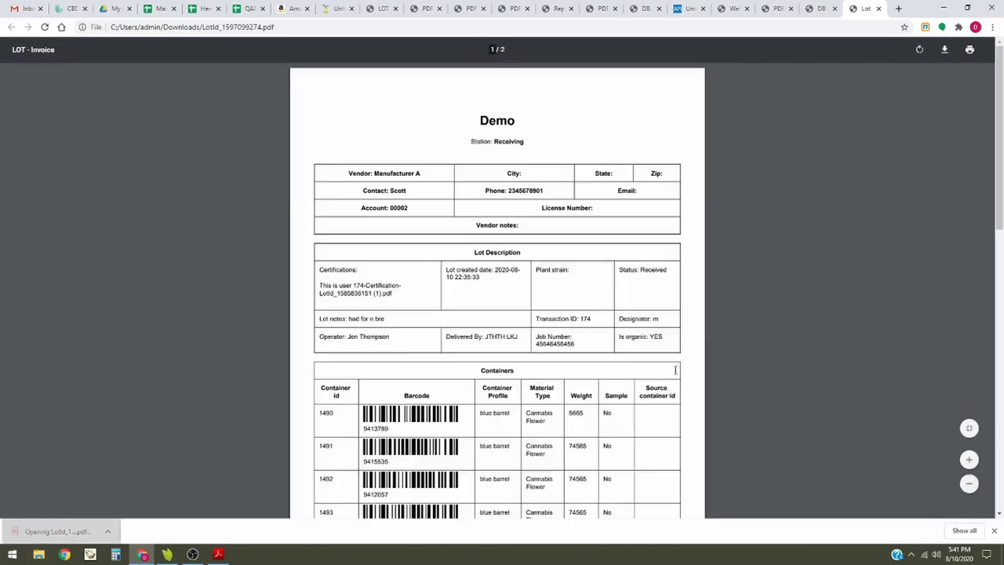
{"action": "scroll", "coordinate": [598, 386], "scroll_direction": "down", "scroll_amount": 3}
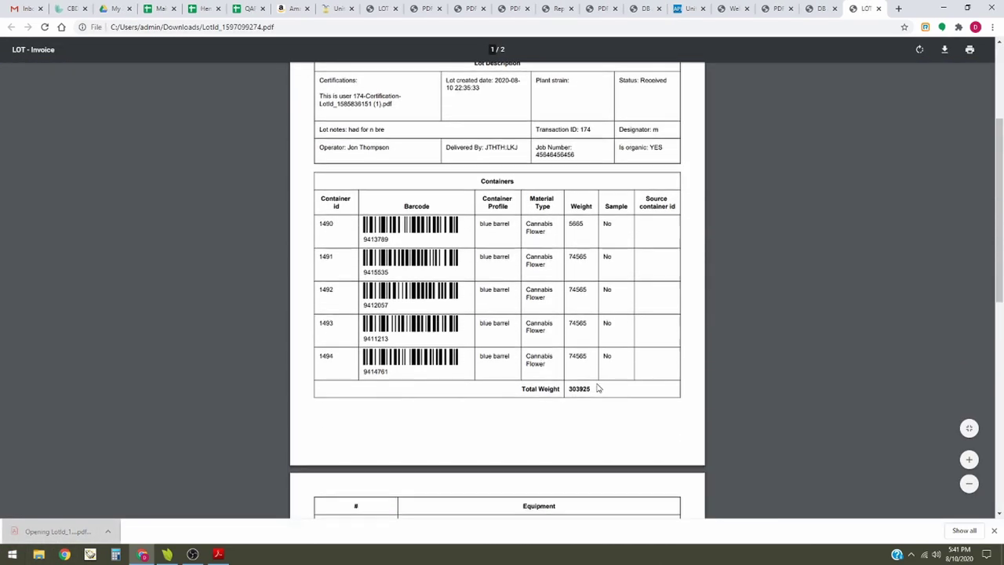
{"action": "scroll", "coordinate": [598, 387], "scroll_direction": "up", "scroll_amount": 1}
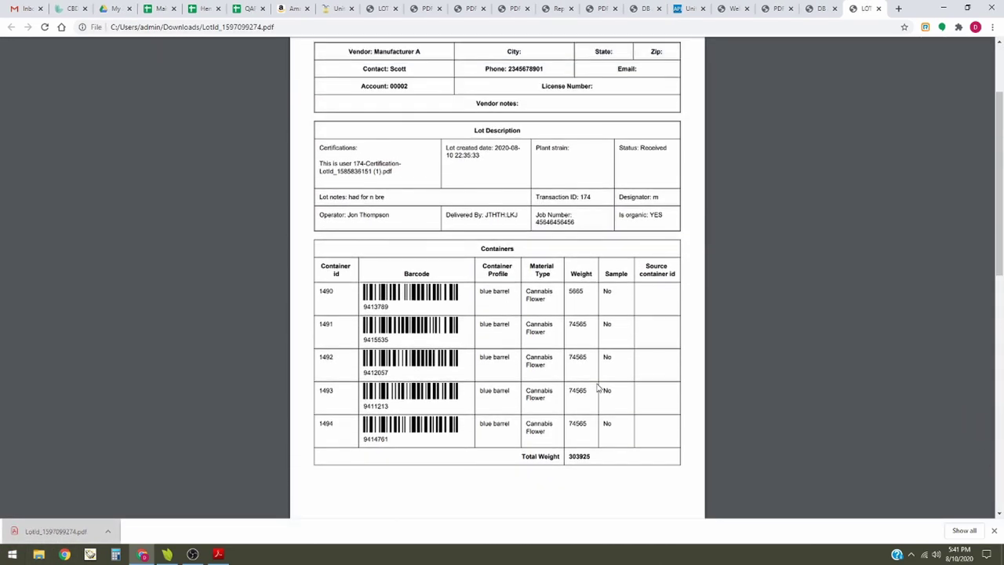
Step: Preview the receipt's print layout without printing, and examine its lot description and container details
{"action": "key", "text": "ctrl+p"}
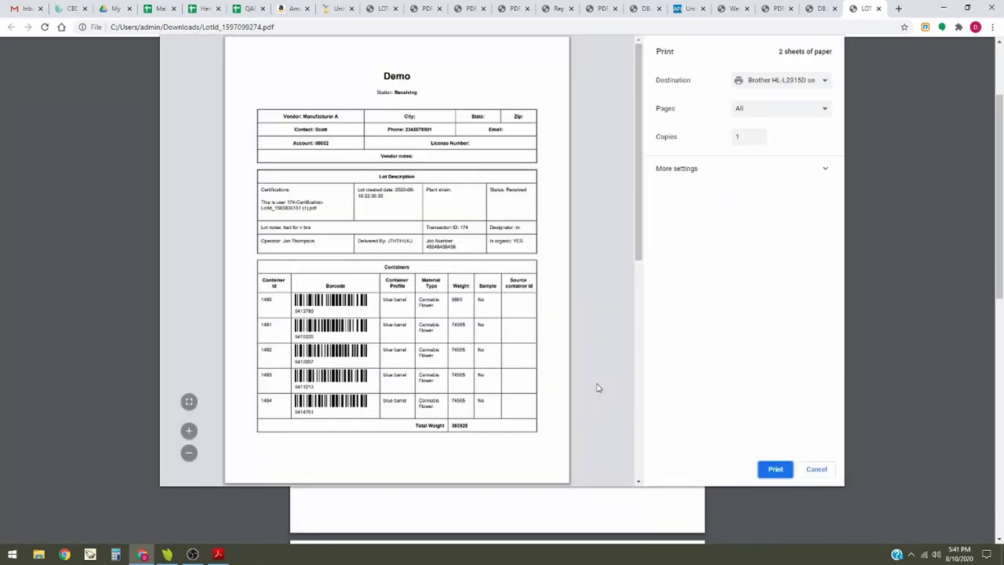
{"action": "key", "text": "Escape"}
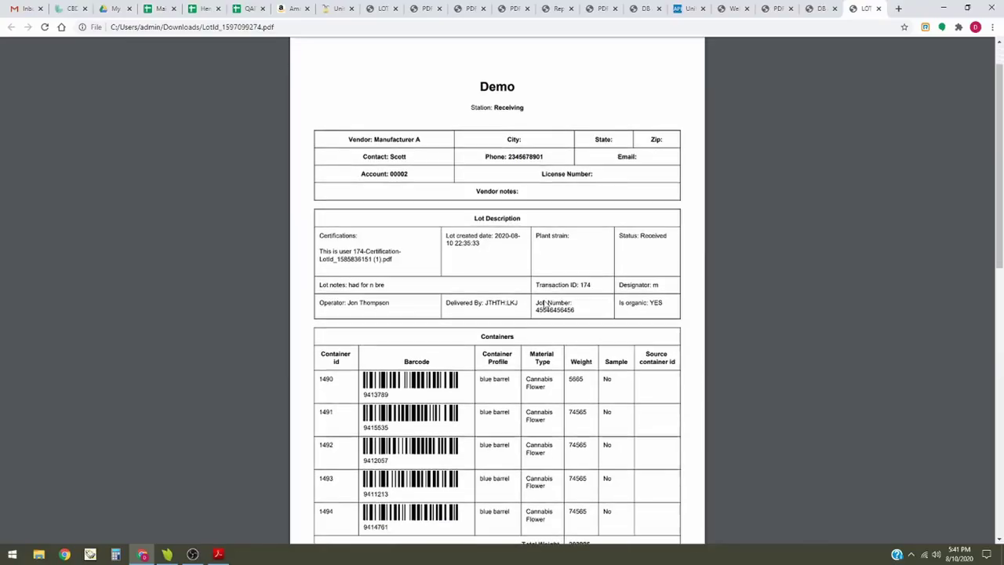
{"action": "scroll", "coordinate": [443, 118], "scroll_direction": "down", "scroll_amount": 1}
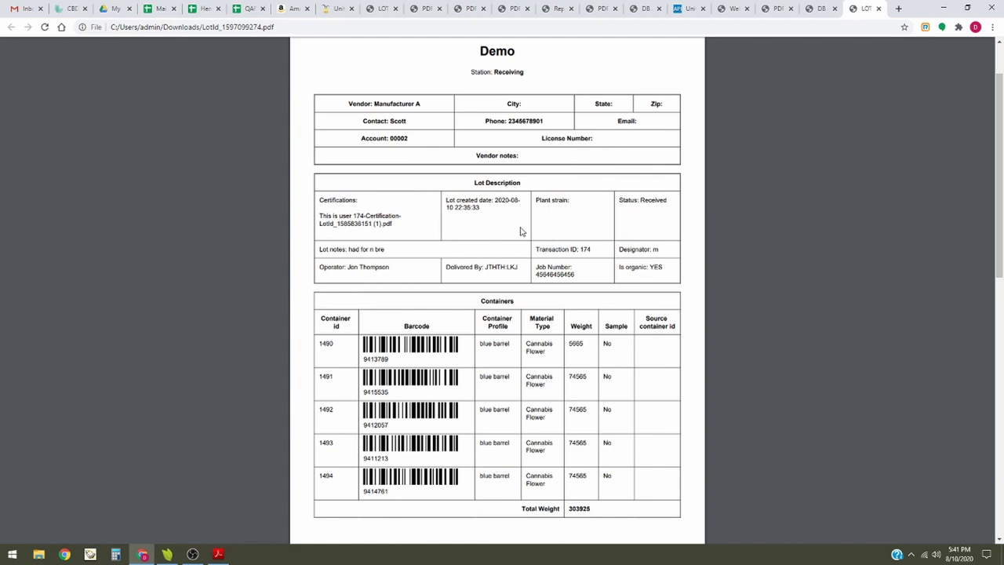
{"action": "scroll", "coordinate": [520, 231], "scroll_direction": "down", "scroll_amount": 2}
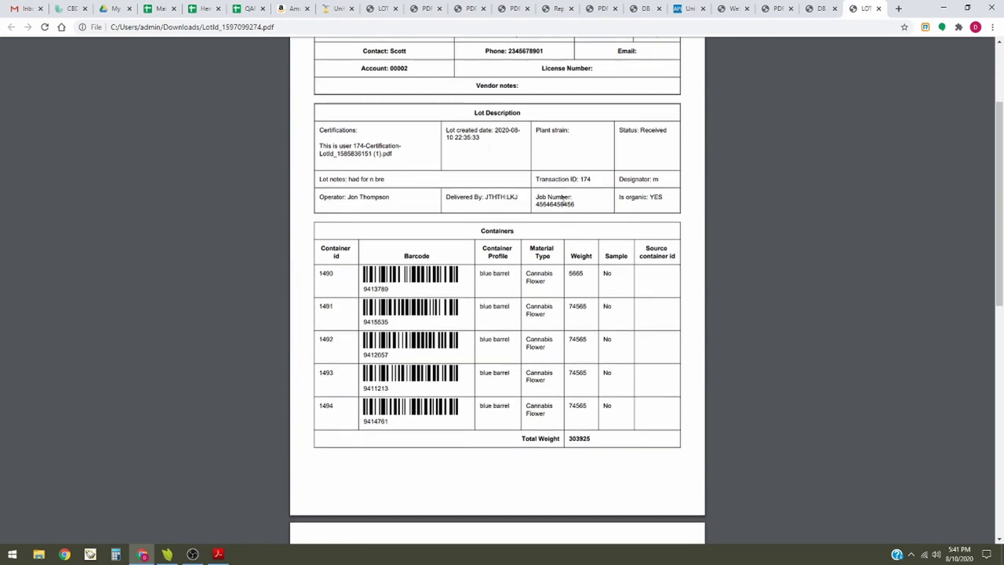
{"action": "scroll", "coordinate": [447, 191], "scroll_direction": "down", "scroll_amount": 4}
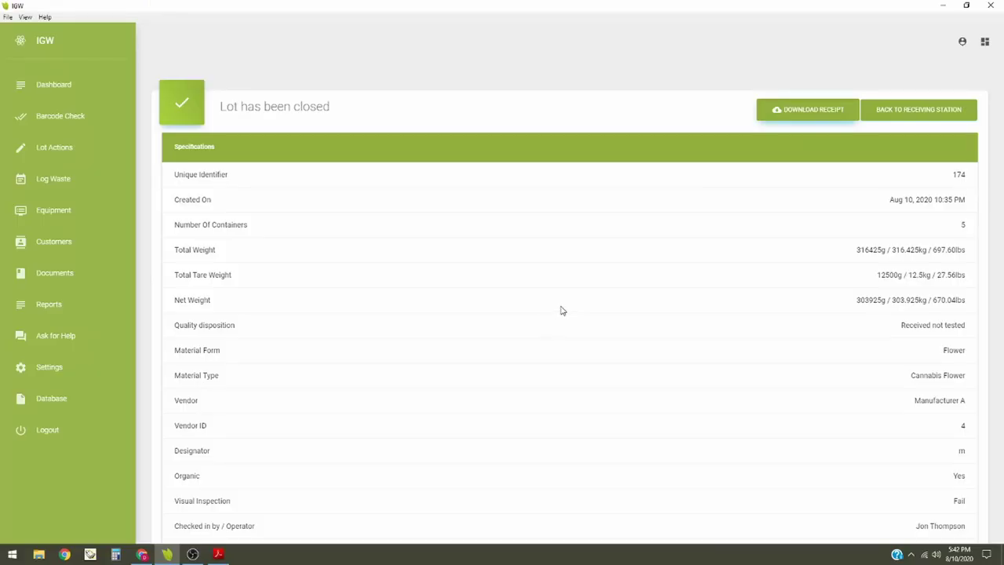
Step: In Lot Actions, retrieve lot 174 by a container barcode and release container 1491 from quarantine
{"action": "left_click", "coordinate": [62, 149]}
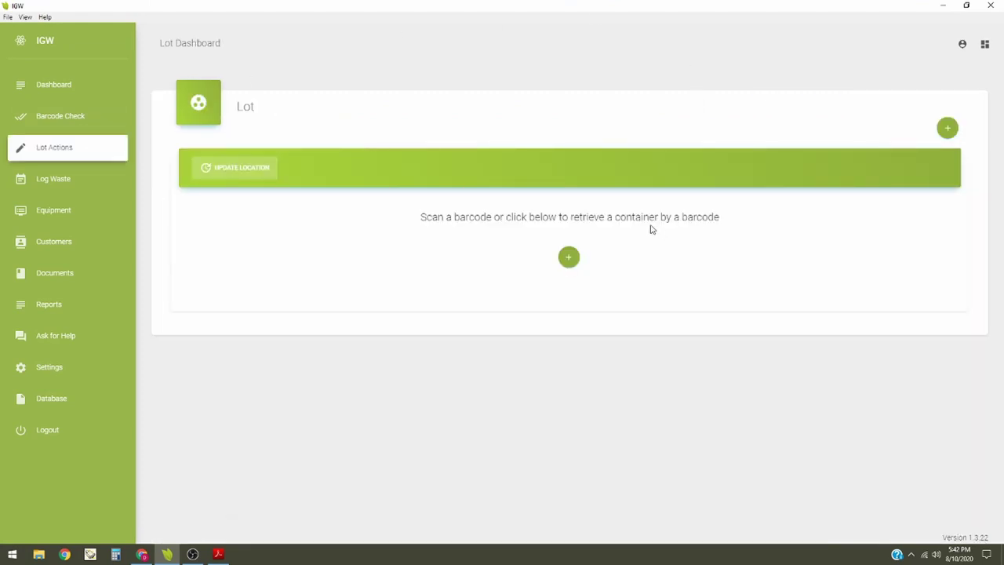
{"action": "left_click", "coordinate": [577, 262]}
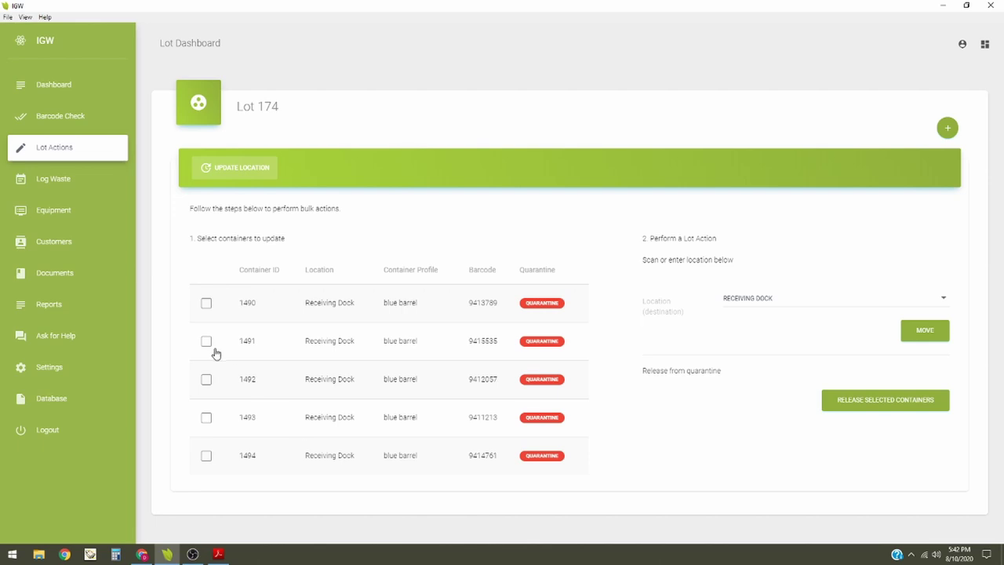
{"action": "left_click", "coordinate": [894, 404]}
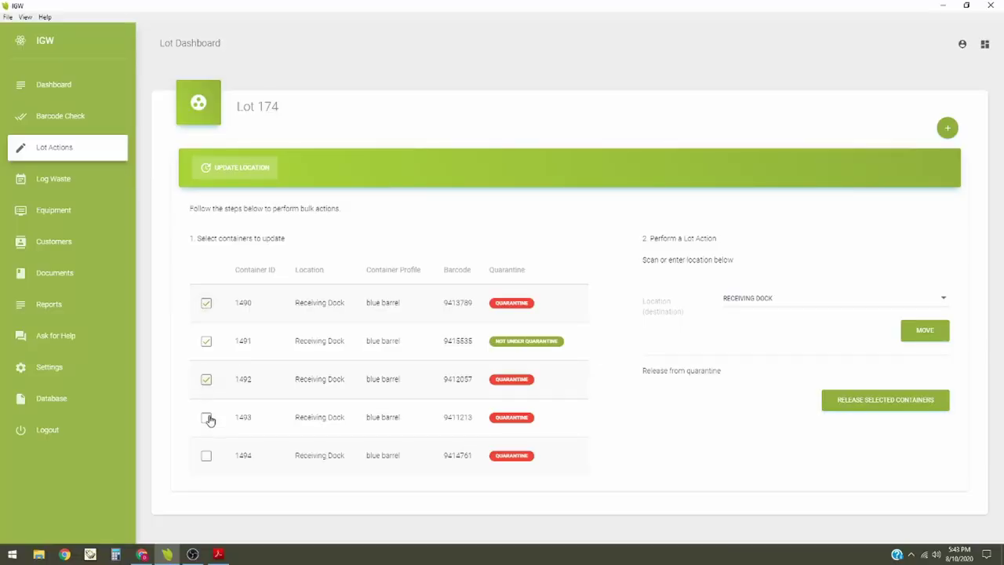
Step: Include the remaining containers up to 1494 in the selection and release them from quarantine
{"action": "left_click", "coordinate": [208, 418]}
{"action": "left_click", "coordinate": [206, 456]}
{"action": "left_click", "coordinate": [866, 408]}
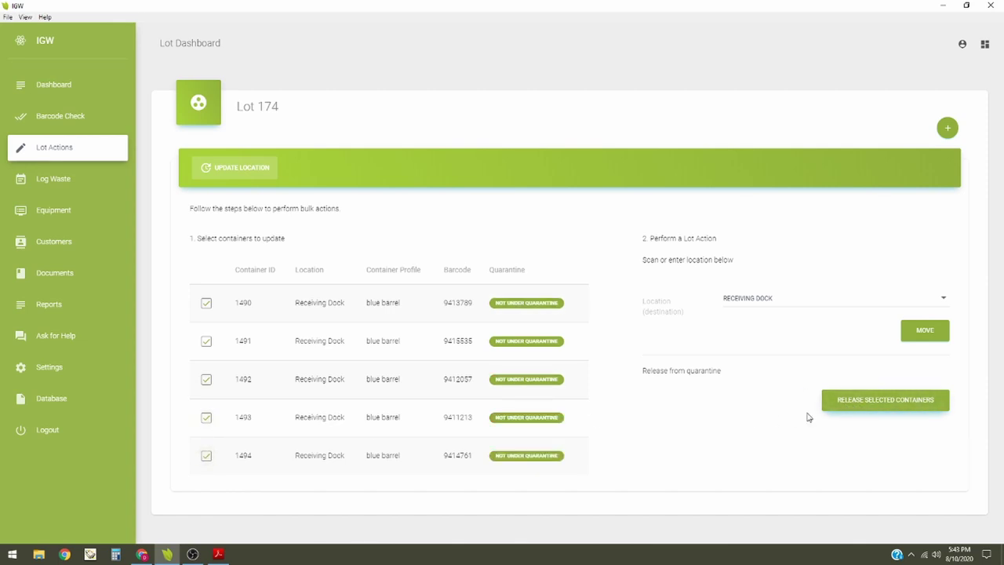
Step: Move all selected containers of lot 174 to the Milling Room and confirm the location change
{"action": "left_click", "coordinate": [801, 303]}
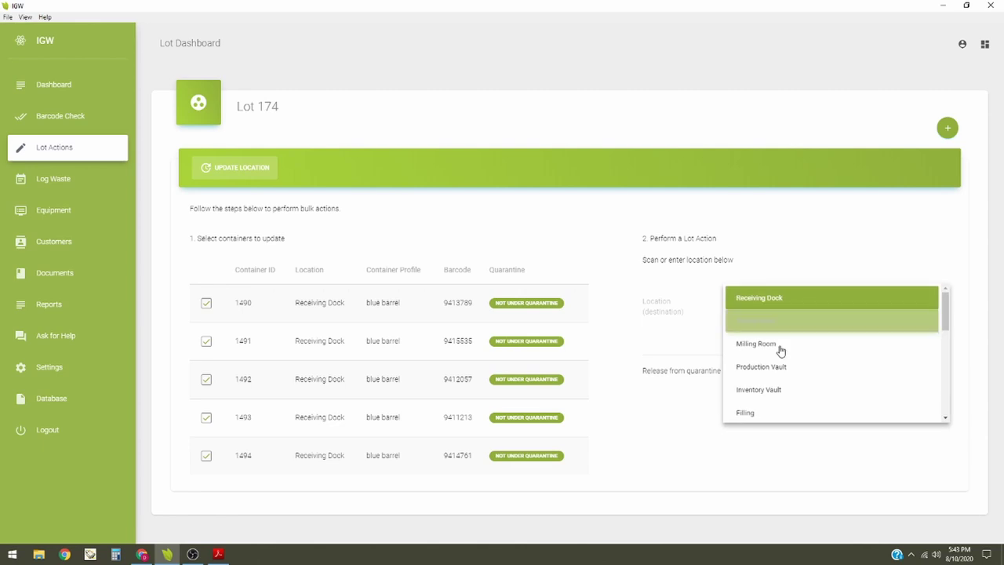
{"action": "left_click", "coordinate": [753, 343]}
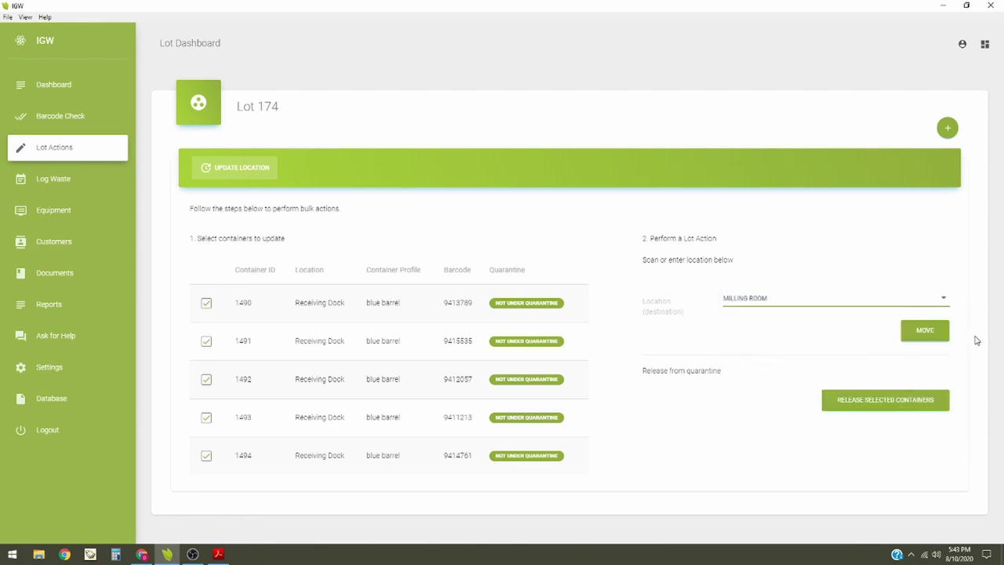
{"action": "left_click", "coordinate": [923, 334]}
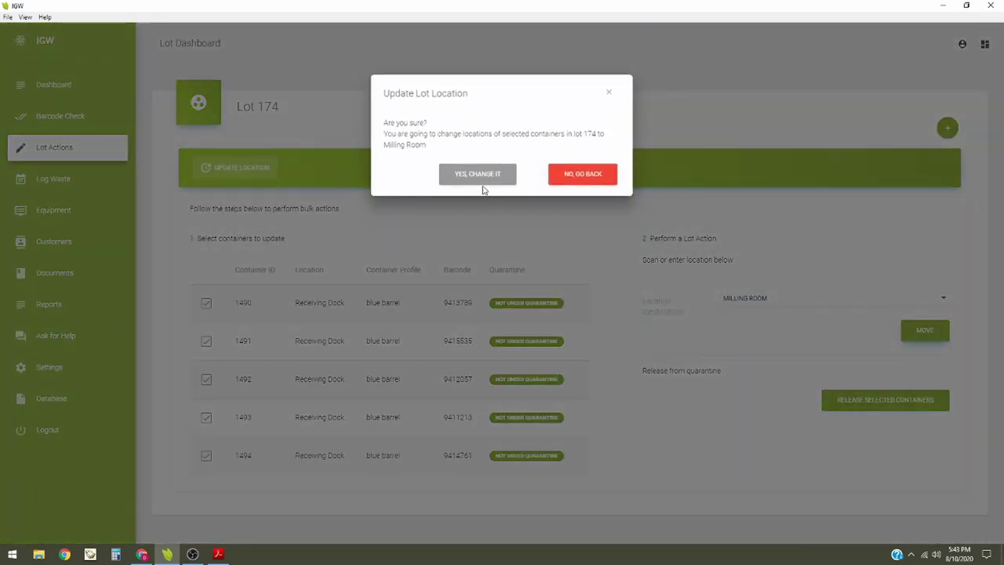
{"action": "left_click", "coordinate": [480, 177]}
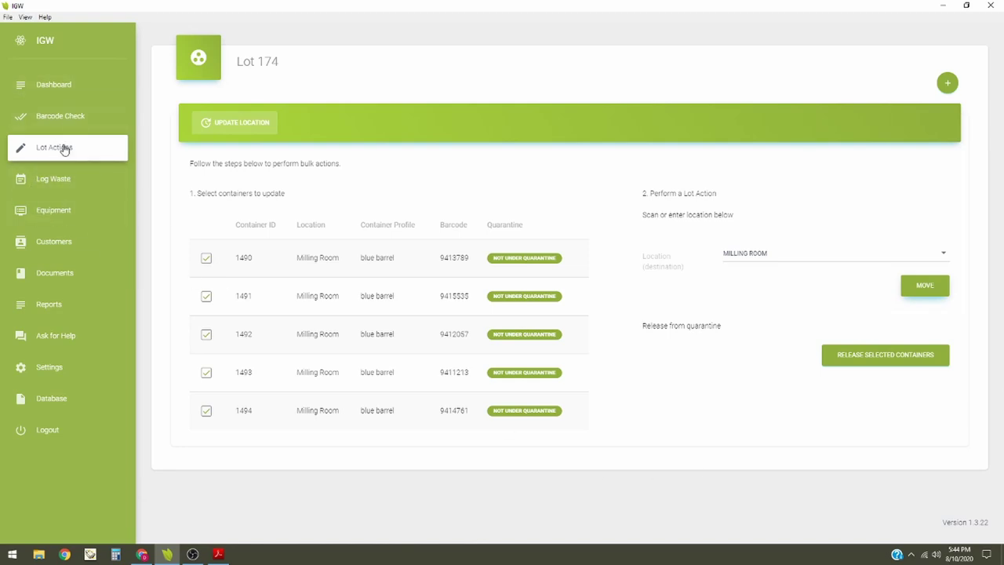
Step: Go from the dashboard to the Sampling station and log in with the account password
{"action": "left_click", "coordinate": [69, 85]}
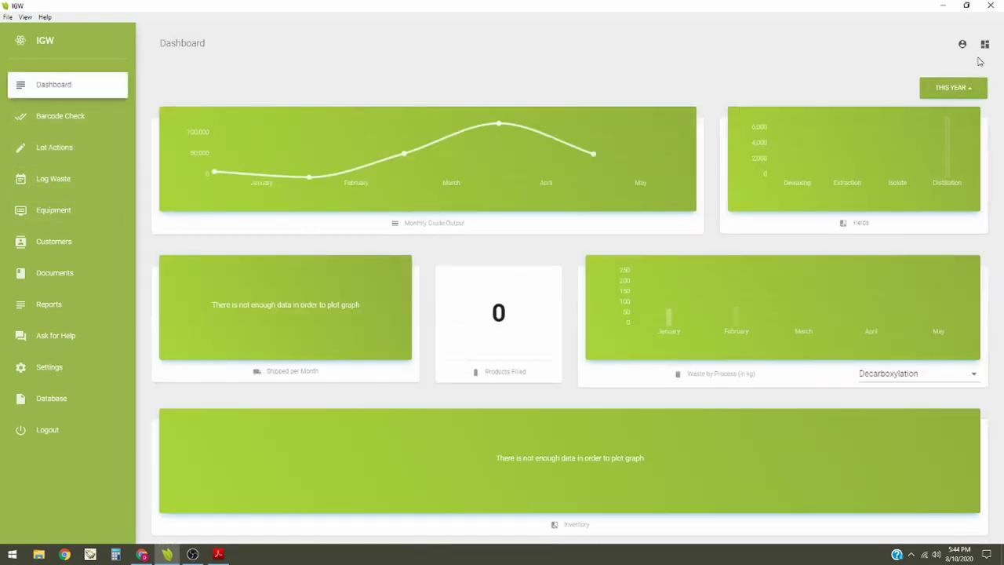
{"action": "left_click", "coordinate": [985, 45]}
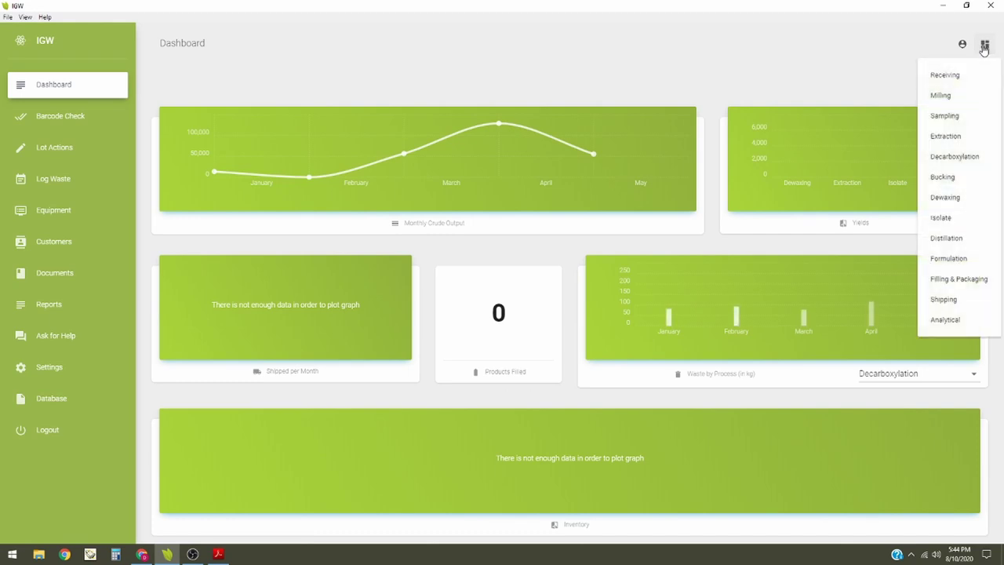
{"action": "left_click", "coordinate": [964, 116]}
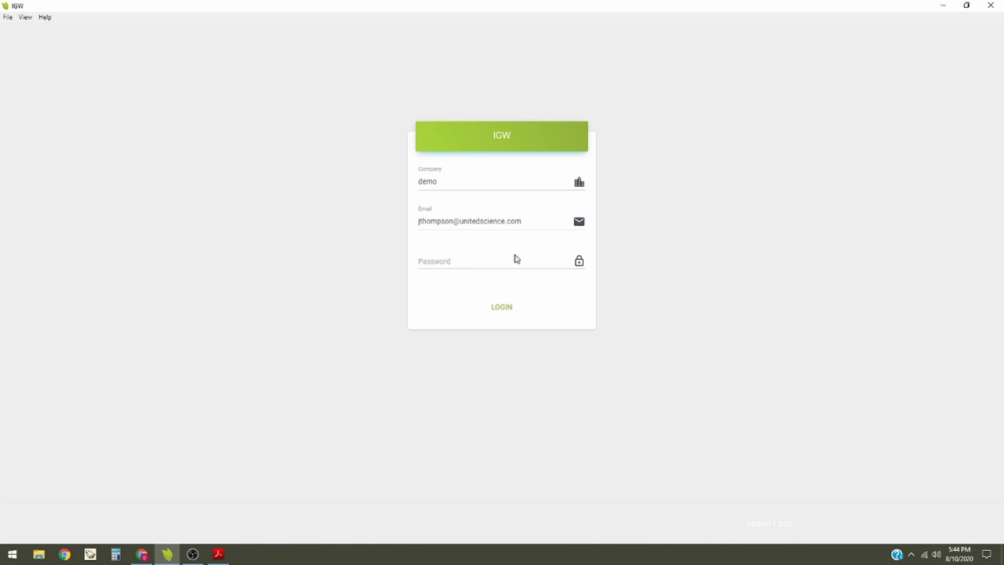
{"action": "left_click", "coordinate": [466, 264]}
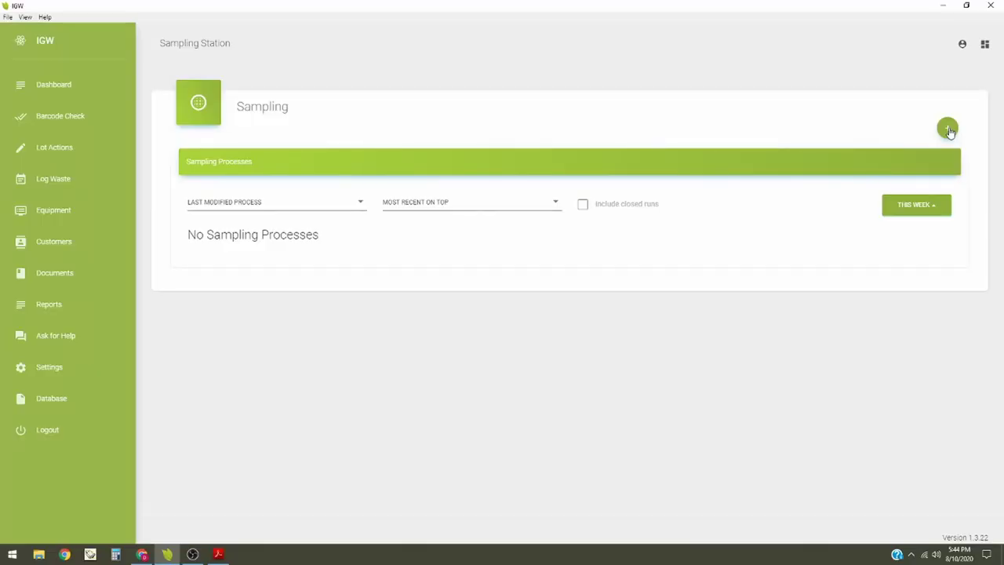
Step: Create a new sampling run and assign the SAMPLING SCALE- 30KG as its equipment
{"action": "left_click", "coordinate": [947, 130]}
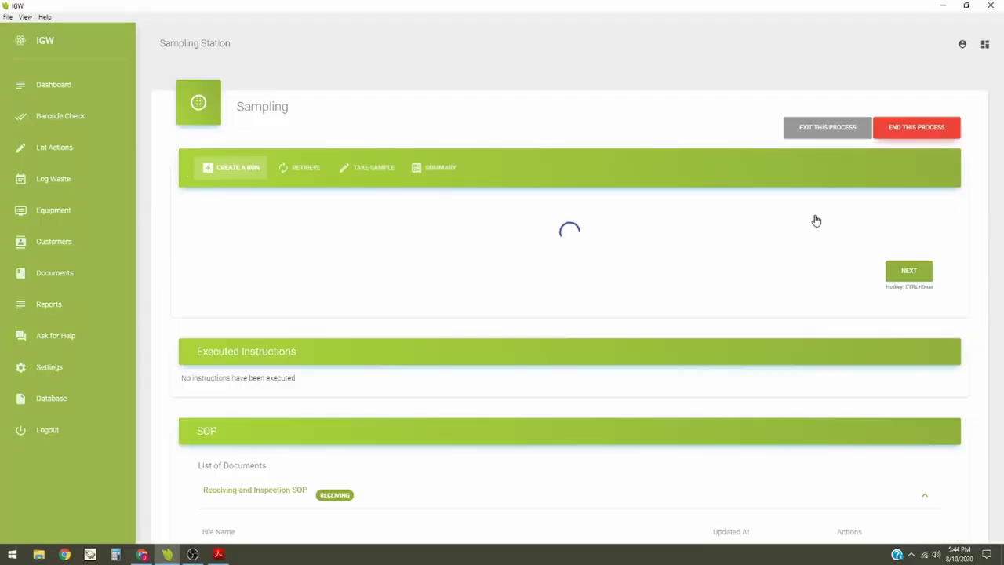
{"action": "left_click", "coordinate": [331, 263]}
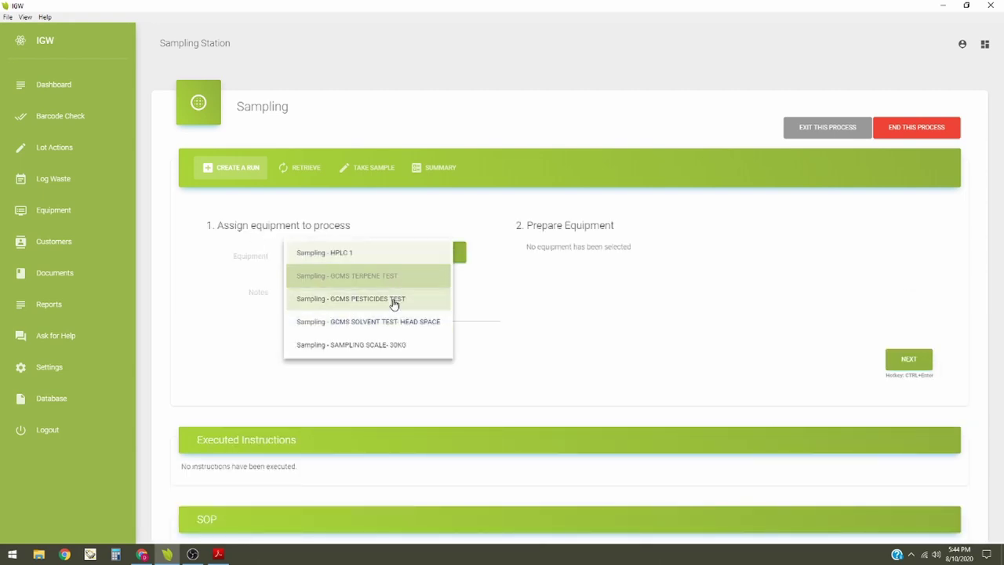
{"action": "left_click", "coordinate": [399, 345]}
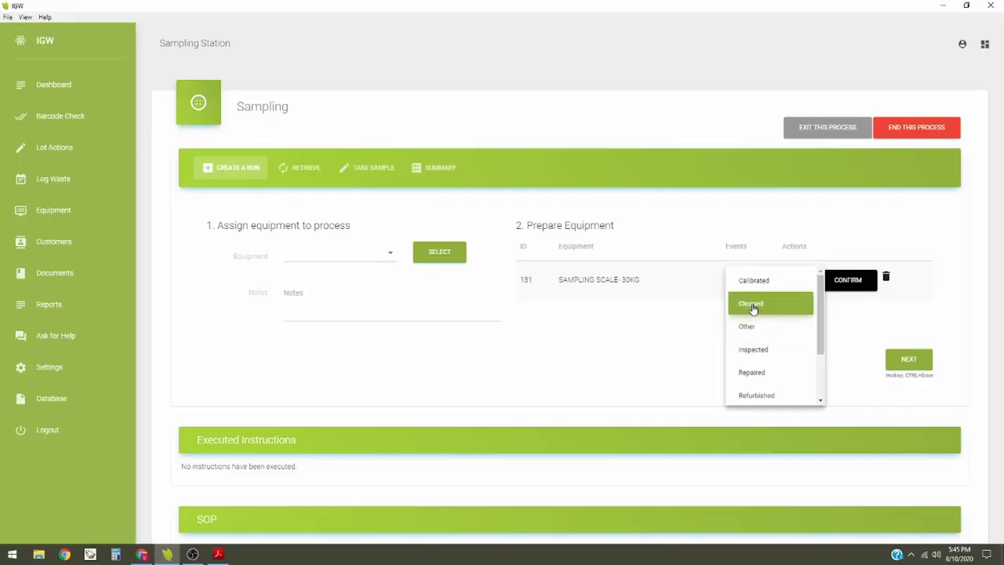
Step: Register a Cleaned event and a Calibrated event for the sampling scale
{"action": "left_click", "coordinate": [739, 303]}
{"action": "left_click", "coordinate": [833, 287]}
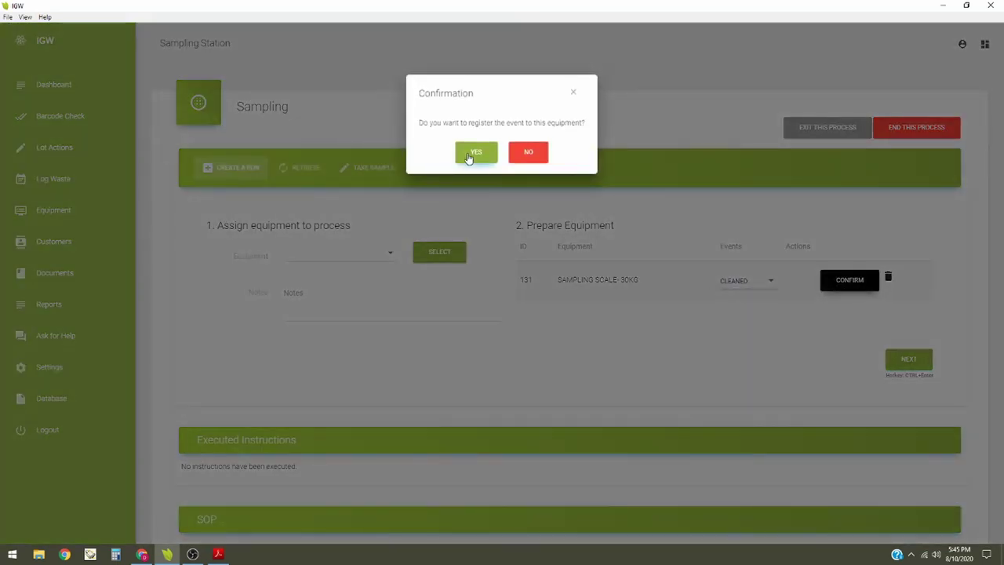
{"action": "left_click", "coordinate": [473, 154]}
{"action": "left_click", "coordinate": [741, 280]}
{"action": "left_click", "coordinate": [729, 257]}
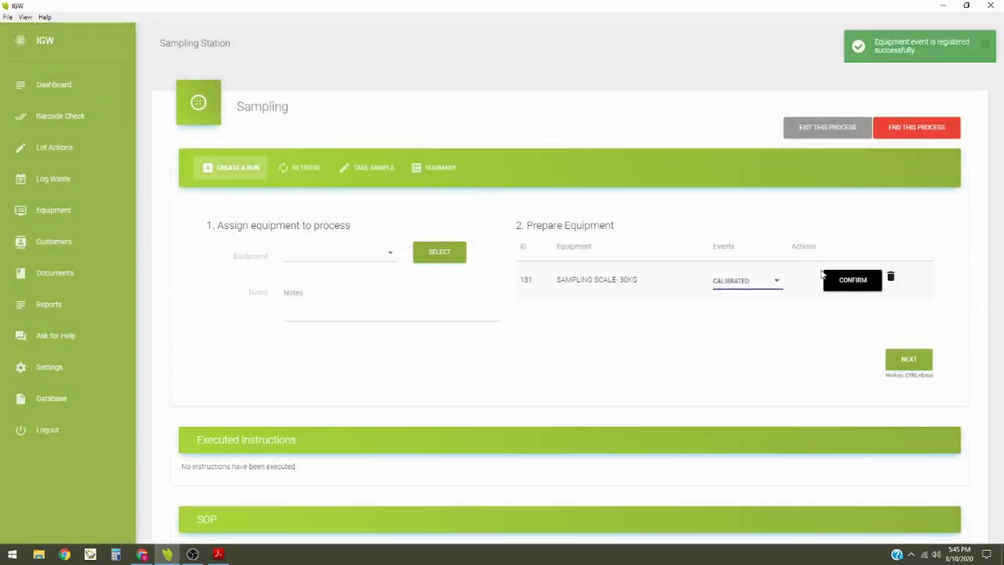
{"action": "left_click", "coordinate": [849, 280]}
{"action": "left_click", "coordinate": [476, 154]}
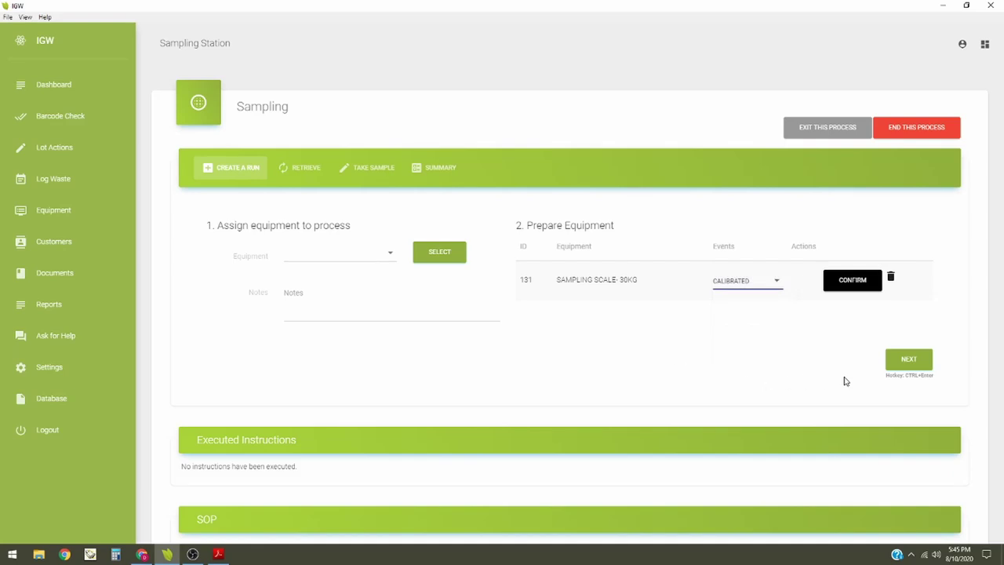
Step: Retrieve the source container for the sampling run and set the sample's container profile to Test Tube (15 Ml) Centrifuge
{"action": "left_click", "coordinate": [914, 363]}
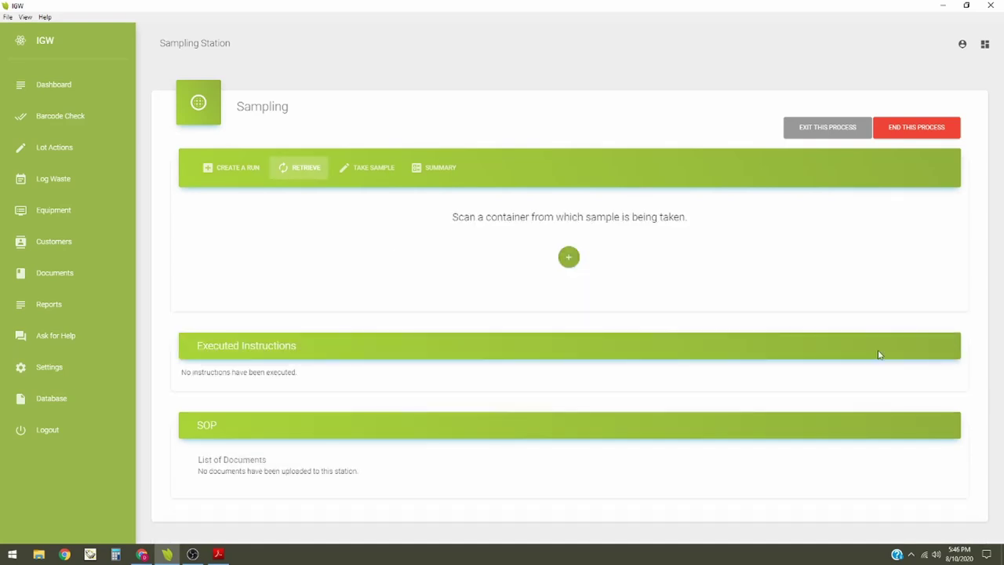
{"action": "left_click", "coordinate": [571, 257]}
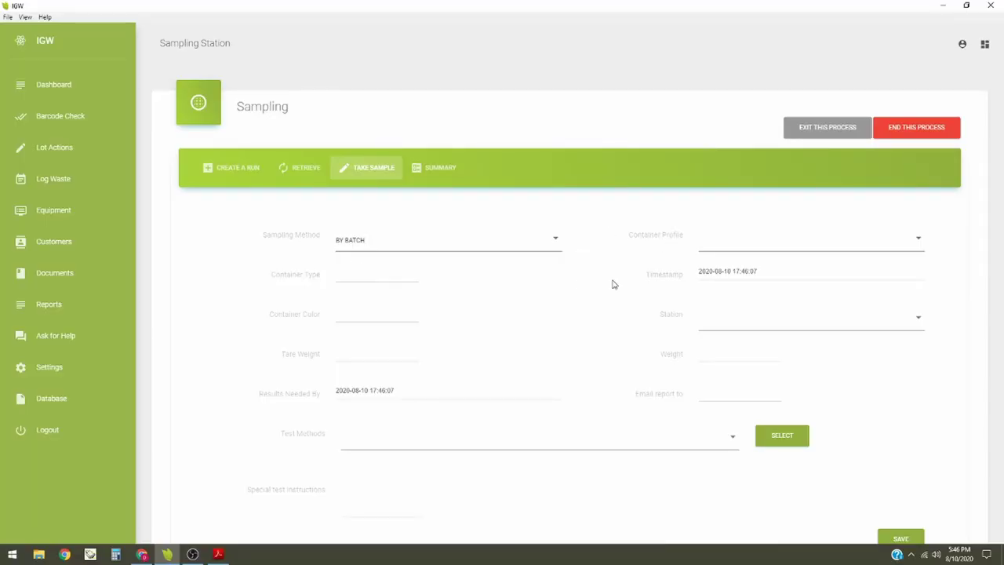
{"action": "left_click", "coordinate": [736, 245]}
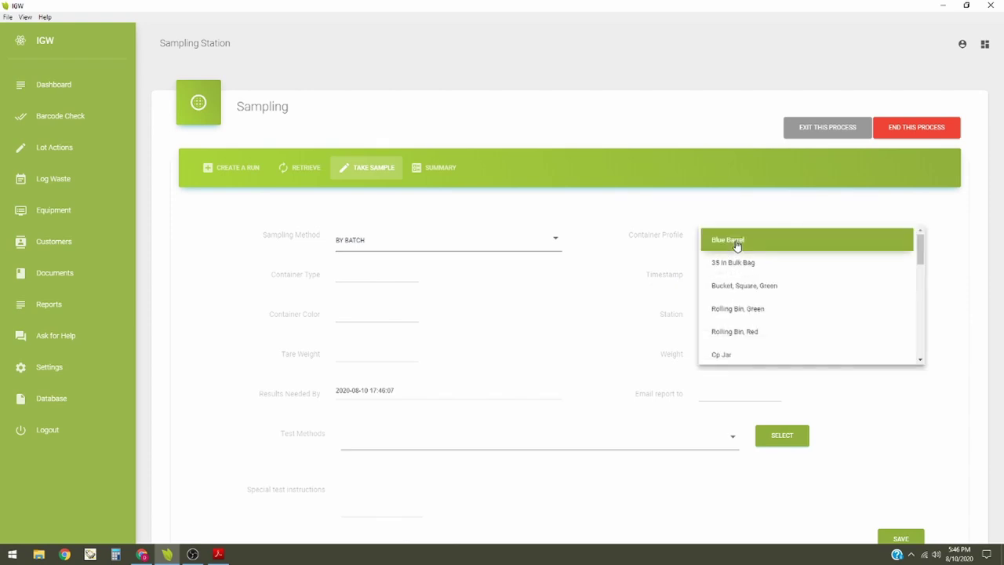
{"action": "scroll", "coordinate": [788, 330], "scroll_direction": "down", "scroll_amount": 5}
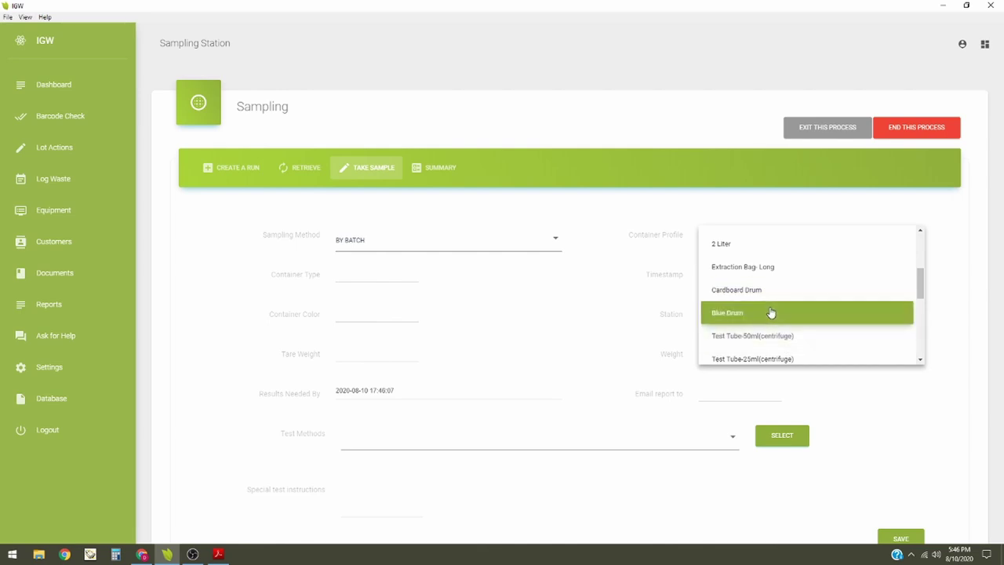
{"action": "scroll", "coordinate": [775, 342], "scroll_direction": "down", "scroll_amount": 1}
{"action": "scroll", "coordinate": [780, 314], "scroll_direction": "down", "scroll_amount": 5}
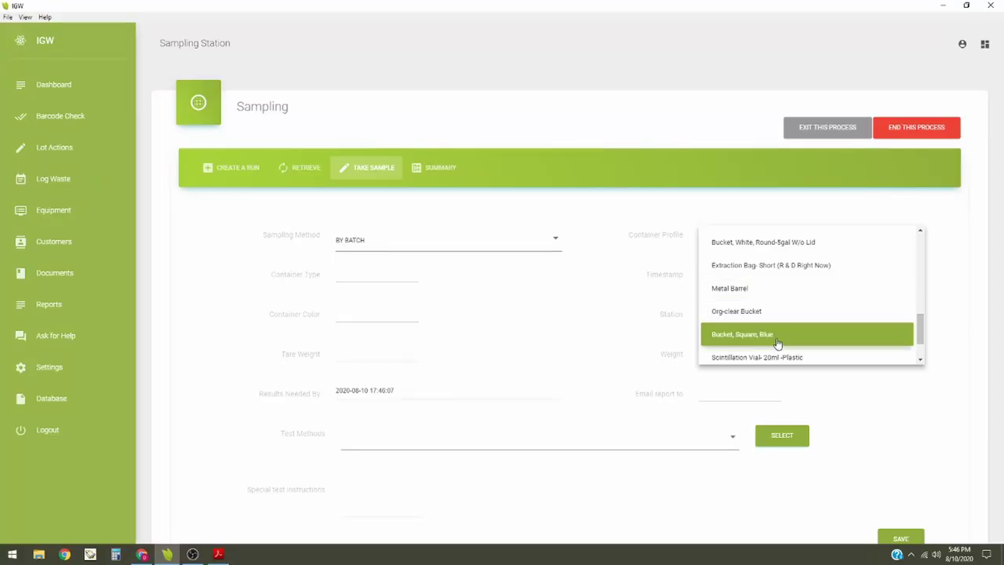
{"action": "scroll", "coordinate": [777, 342], "scroll_direction": "down", "scroll_amount": 2}
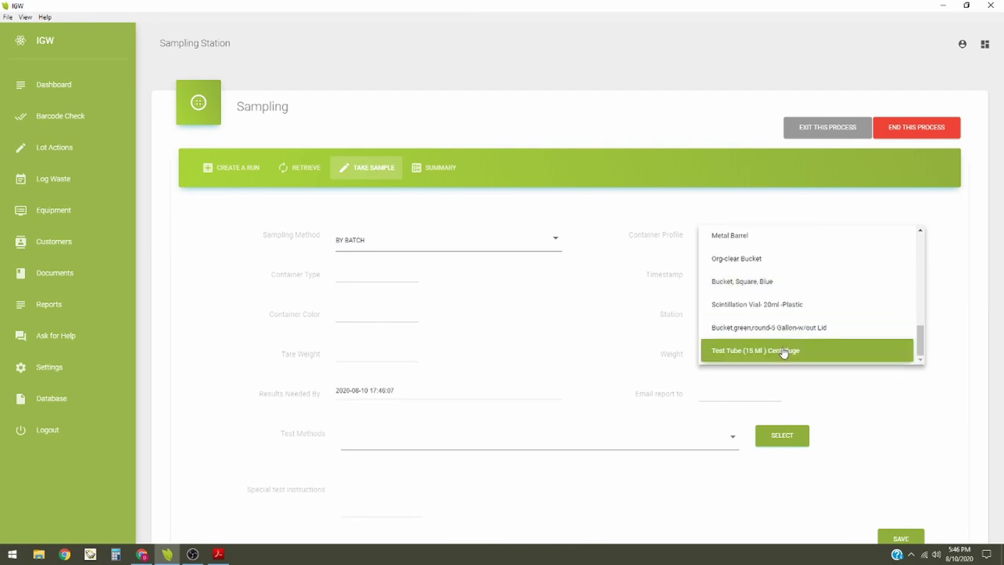
{"action": "left_click", "coordinate": [783, 352]}
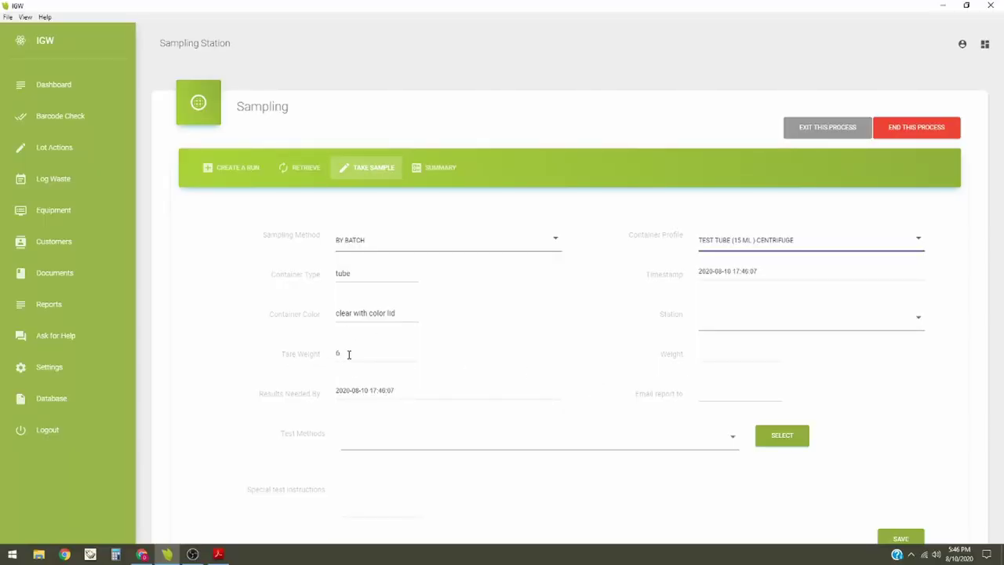
Step: Enter a sample weight of 50 and the report e-mail, and add the HPLC-Cannabinoid Potency, As reported test method
{"action": "left_click", "coordinate": [746, 356]}
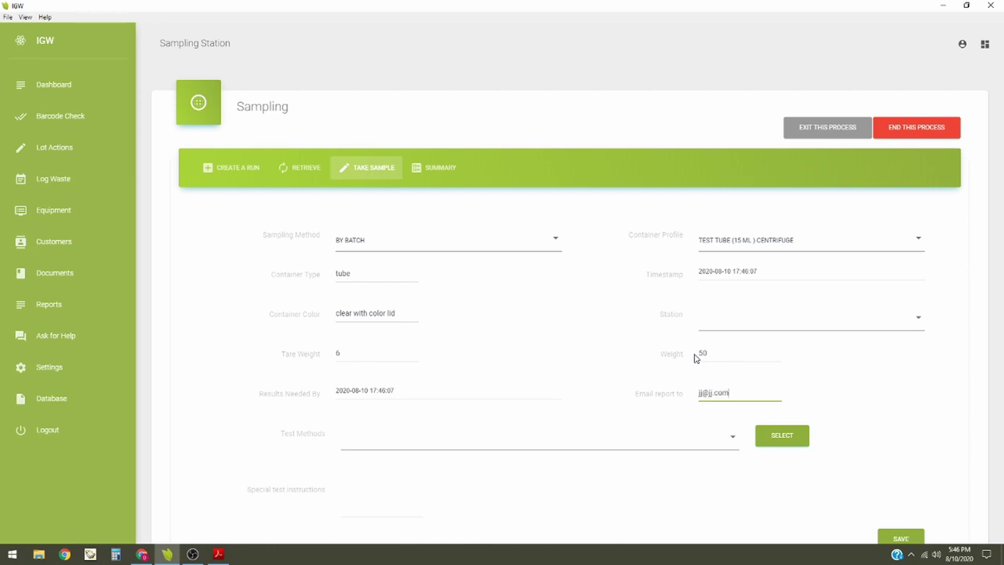
{"action": "left_click", "coordinate": [725, 445]}
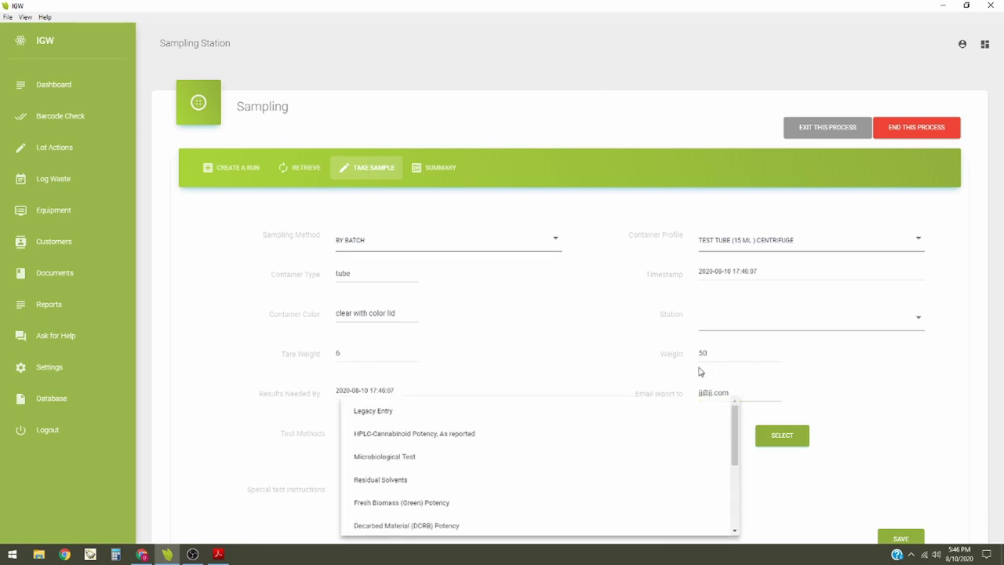
{"action": "left_click", "coordinate": [462, 441]}
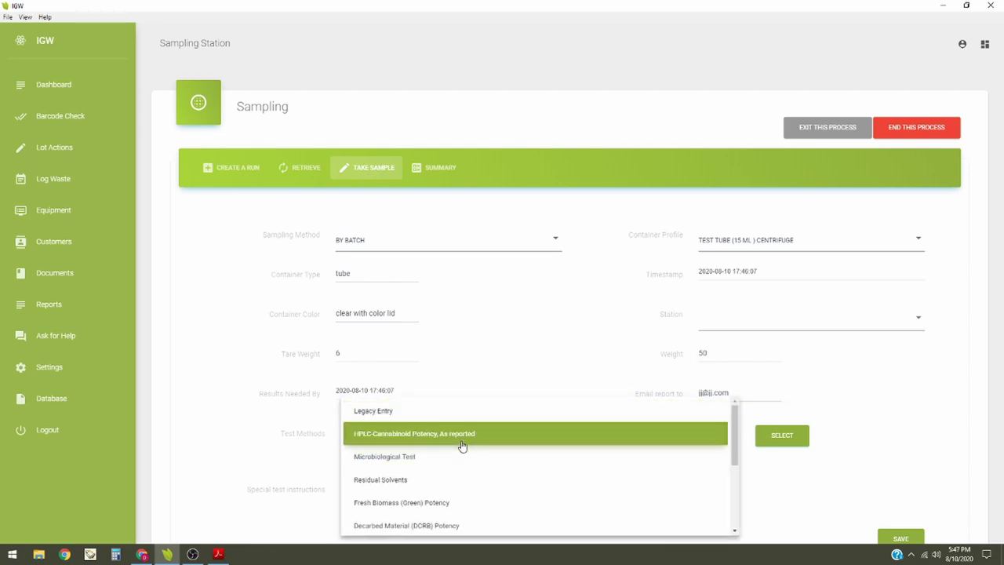
{"action": "left_click", "coordinate": [775, 444]}
{"action": "scroll", "coordinate": [774, 445], "scroll_direction": "down", "scroll_amount": 1}
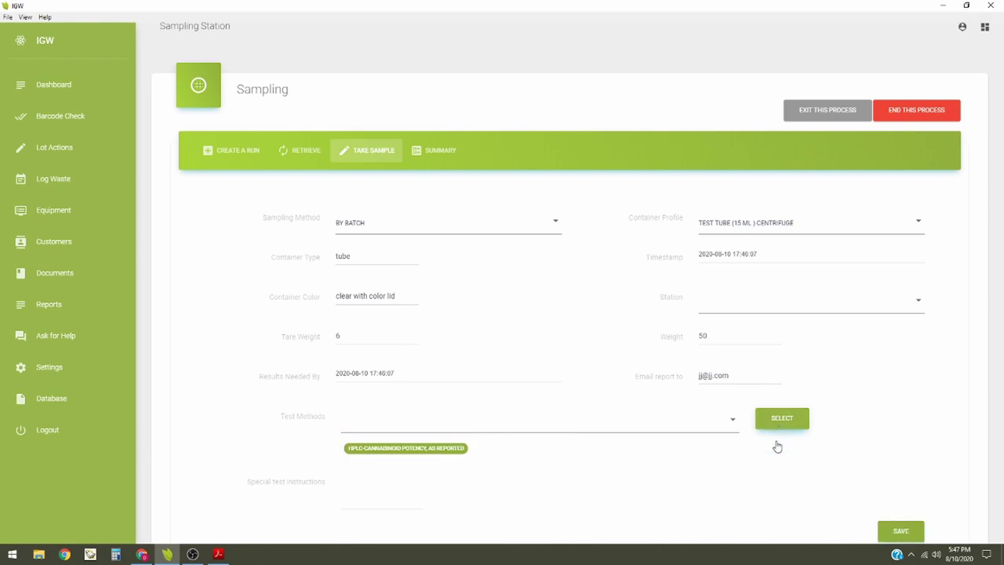
Step: Add the Residual Solvents, Microbiological Test and Decarbed Material (DCRB) Potency test methods to the sample
{"action": "left_click", "coordinate": [623, 379]}
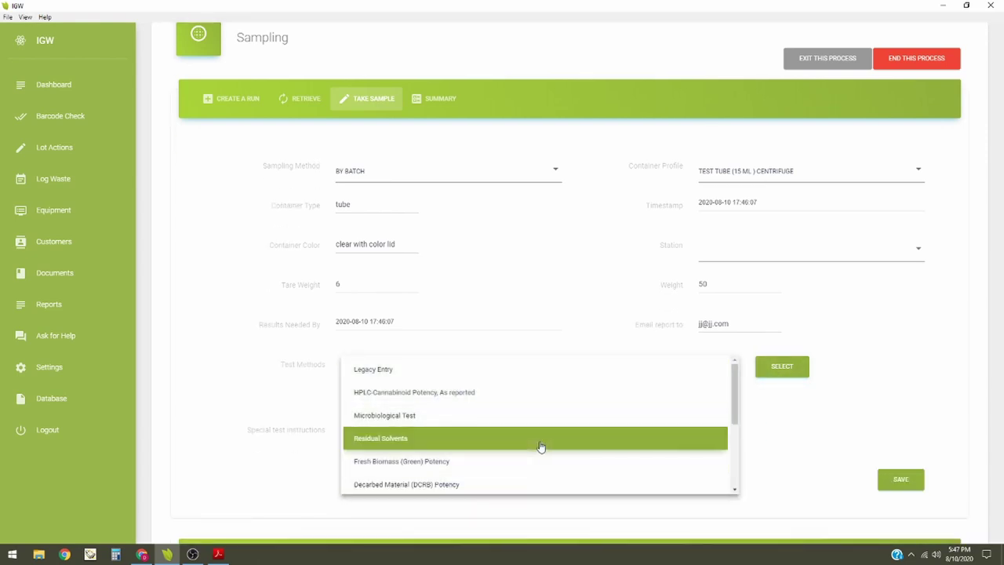
{"action": "left_click", "coordinate": [541, 443]}
{"action": "left_click", "coordinate": [772, 375]}
{"action": "left_click", "coordinate": [641, 382]}
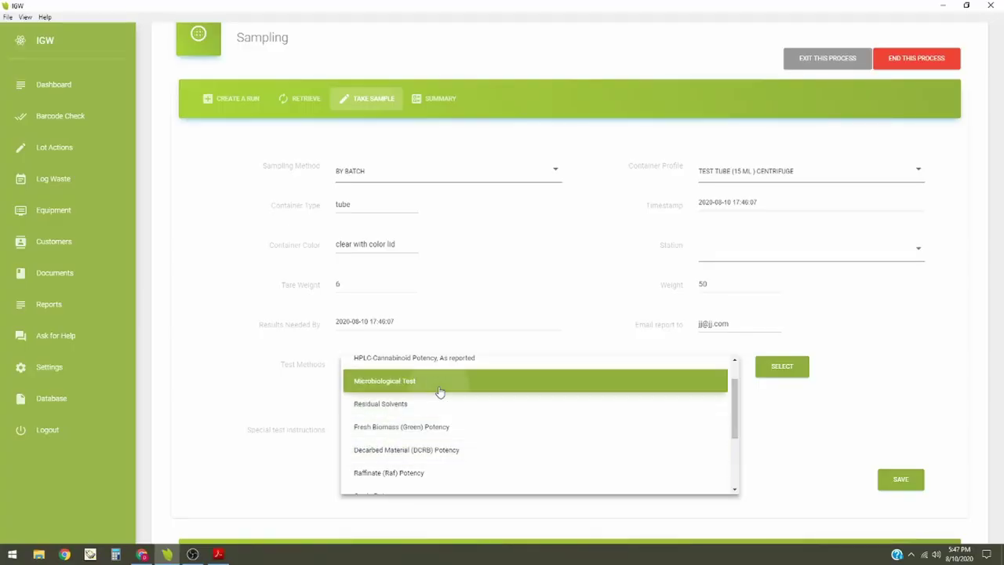
{"action": "left_click", "coordinate": [440, 390]}
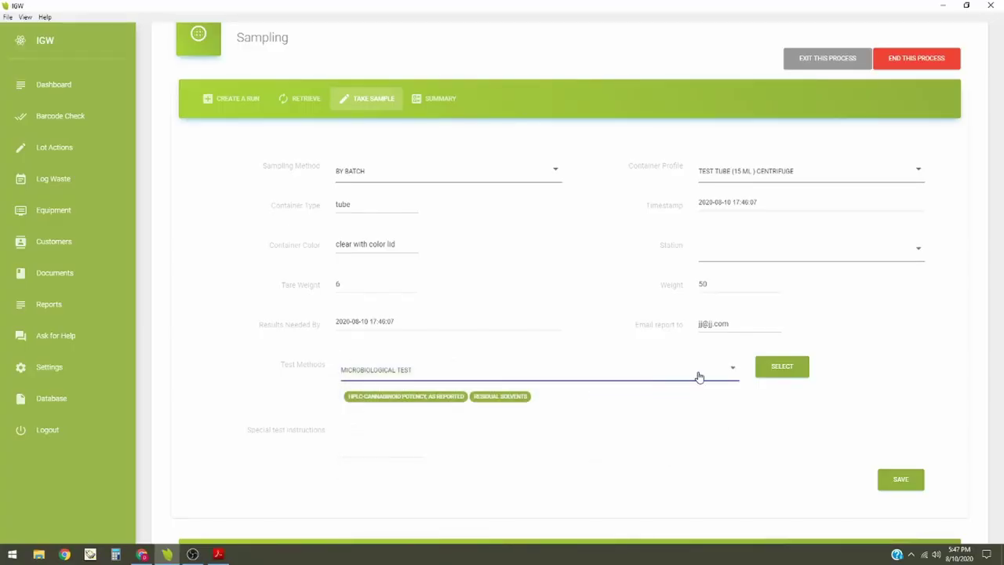
{"action": "left_click", "coordinate": [572, 378]}
{"action": "left_click", "coordinate": [637, 408]}
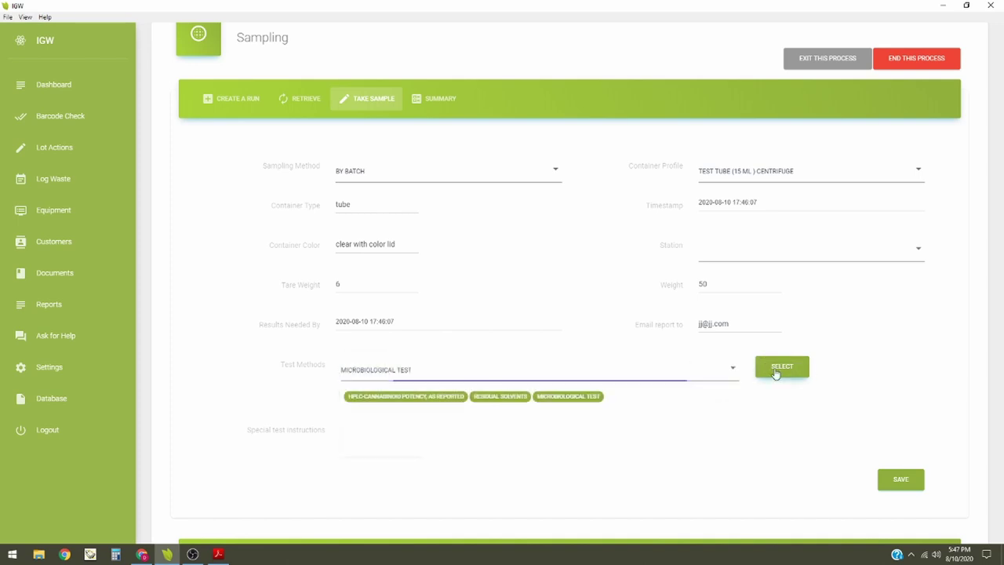
{"action": "left_click", "coordinate": [719, 378]}
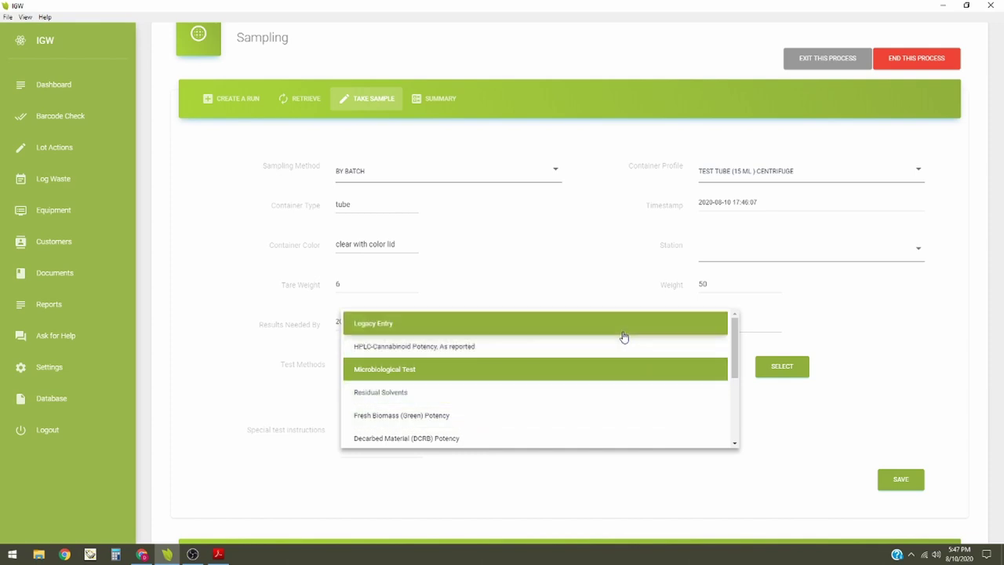
{"action": "left_click", "coordinate": [612, 436]}
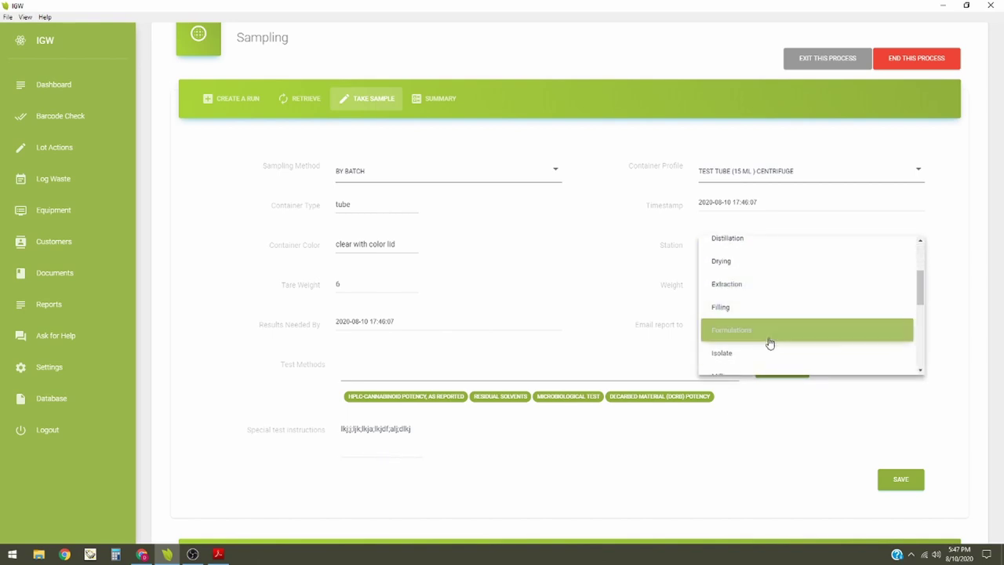
Step: Complete the sample form with placeholder special test instructions and the Milling station, and save it
{"action": "left_click", "coordinate": [761, 255]}
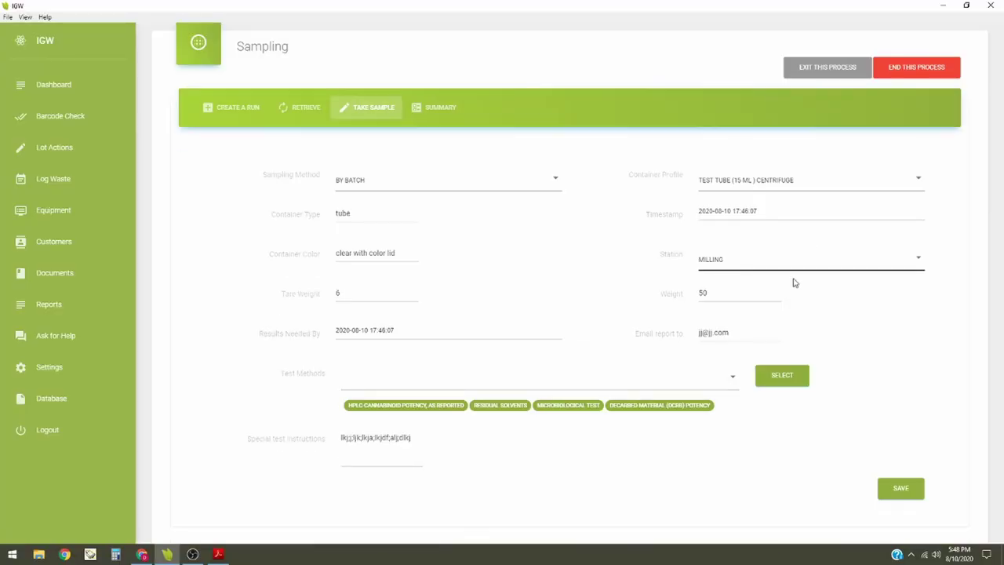
{"action": "scroll", "coordinate": [899, 428], "scroll_direction": "down", "scroll_amount": 1}
{"action": "left_click", "coordinate": [900, 422]}
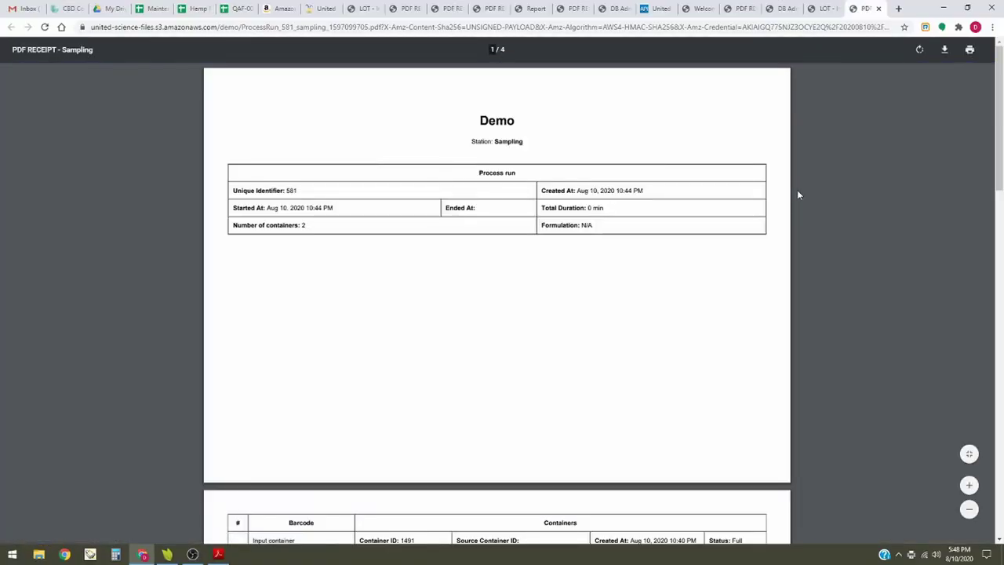
Step: Review the containers, equipment and test information in the Sampling PDF receipt and print all its pages
{"action": "scroll", "coordinate": [495, 308], "scroll_direction": "down", "scroll_amount": 7}
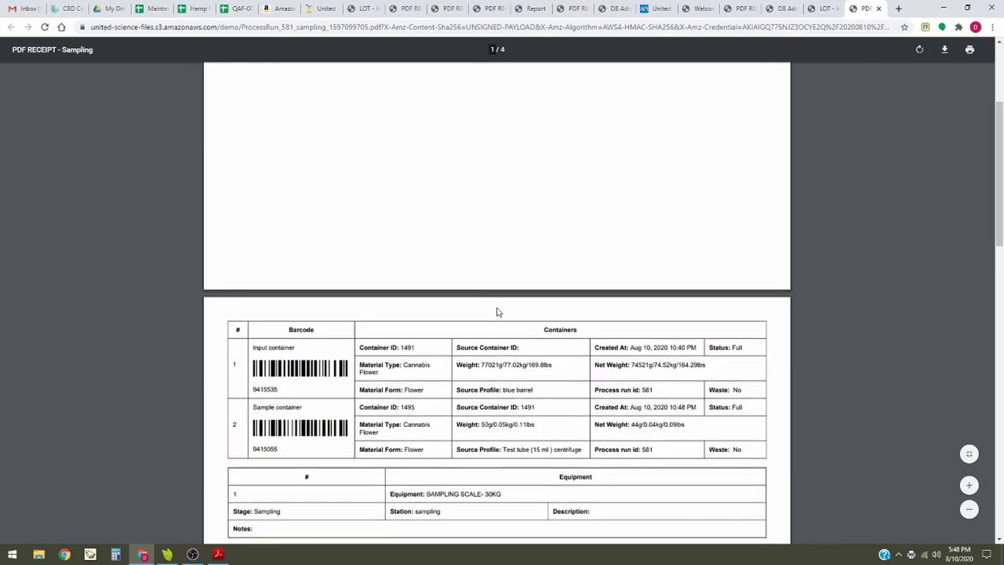
{"action": "scroll", "coordinate": [499, 312], "scroll_direction": "up", "scroll_amount": 5}
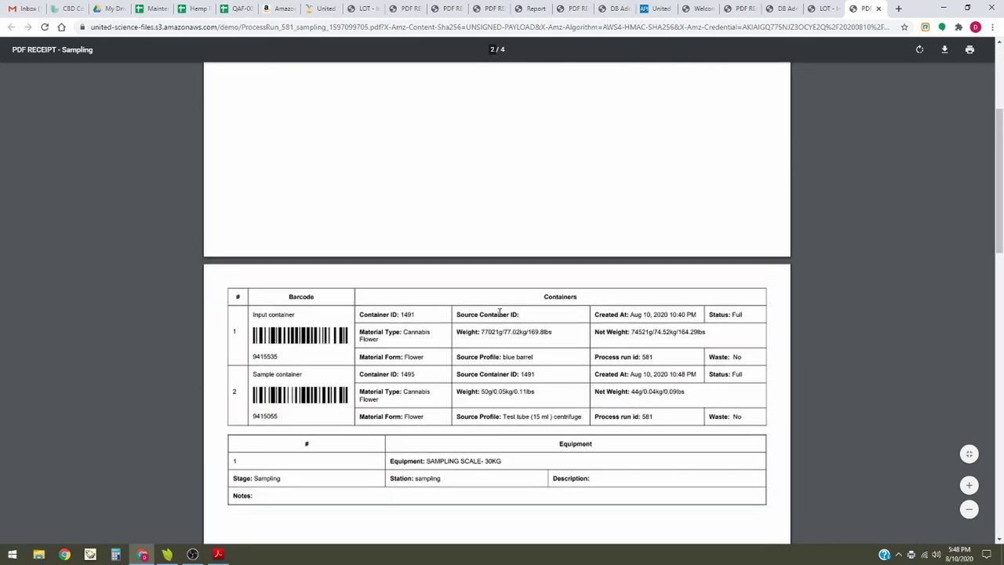
{"action": "left_click", "coordinate": [968, 51]}
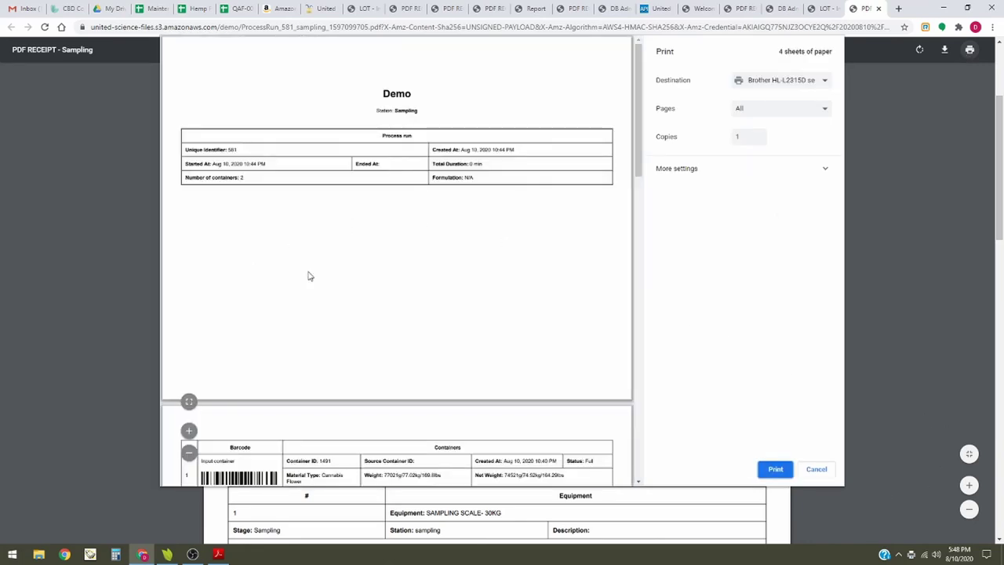
{"action": "scroll", "coordinate": [357, 310], "scroll_direction": "down", "scroll_amount": 3}
{"action": "scroll", "coordinate": [354, 317], "scroll_direction": "down", "scroll_amount": 1}
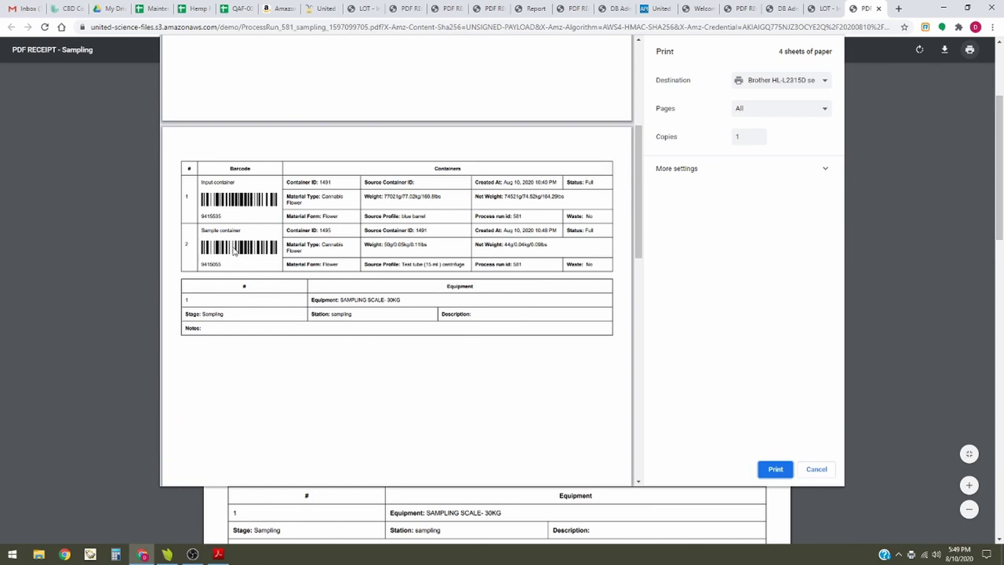
{"action": "scroll", "coordinate": [235, 250], "scroll_direction": "down", "scroll_amount": 7}
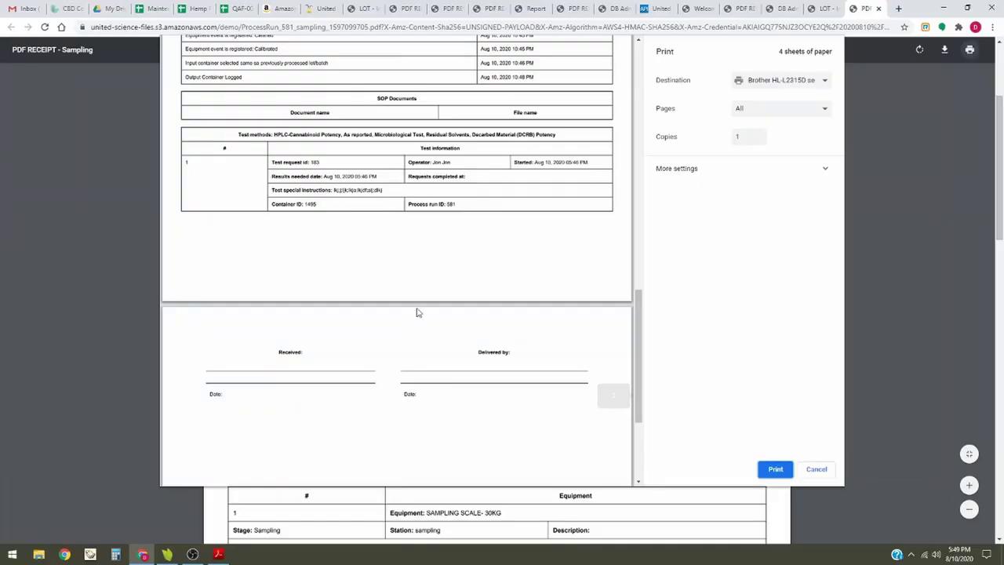
{"action": "scroll", "coordinate": [434, 322], "scroll_direction": "down", "scroll_amount": 1}
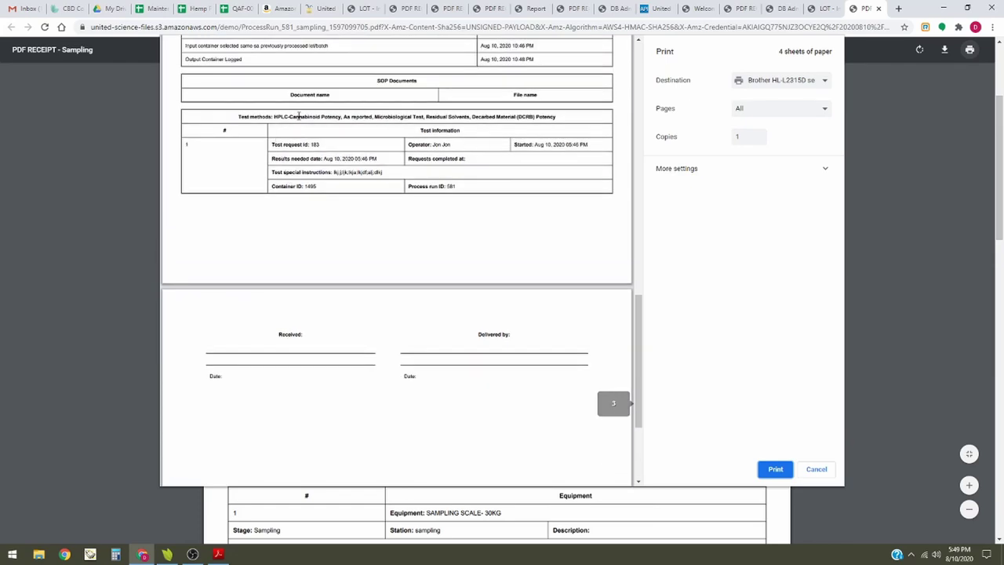
{"action": "left_click", "coordinate": [775, 470]}
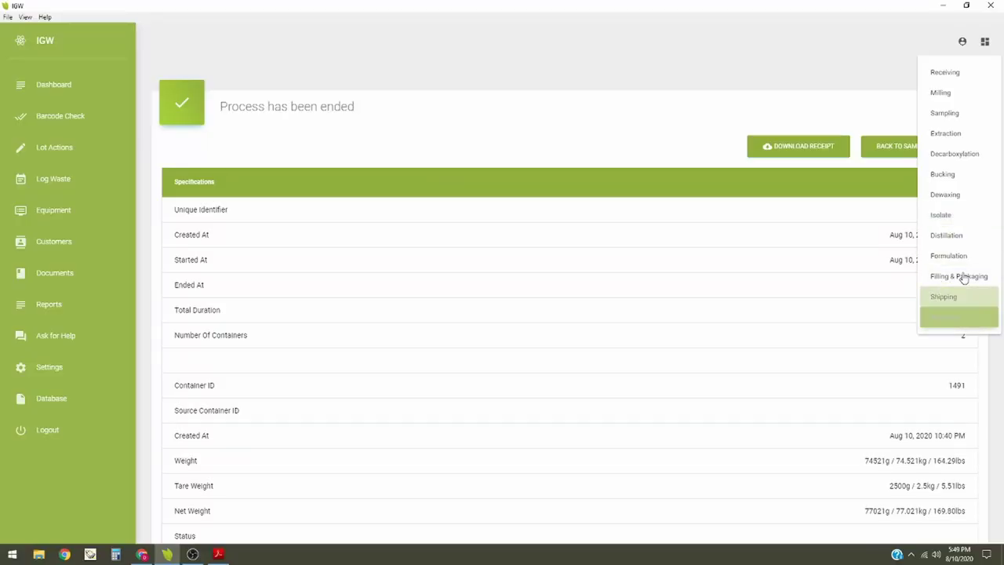
Step: Switch back to IGW, go to the Analytical station and log in with the account password
{"action": "left_click", "coordinate": [955, 318]}
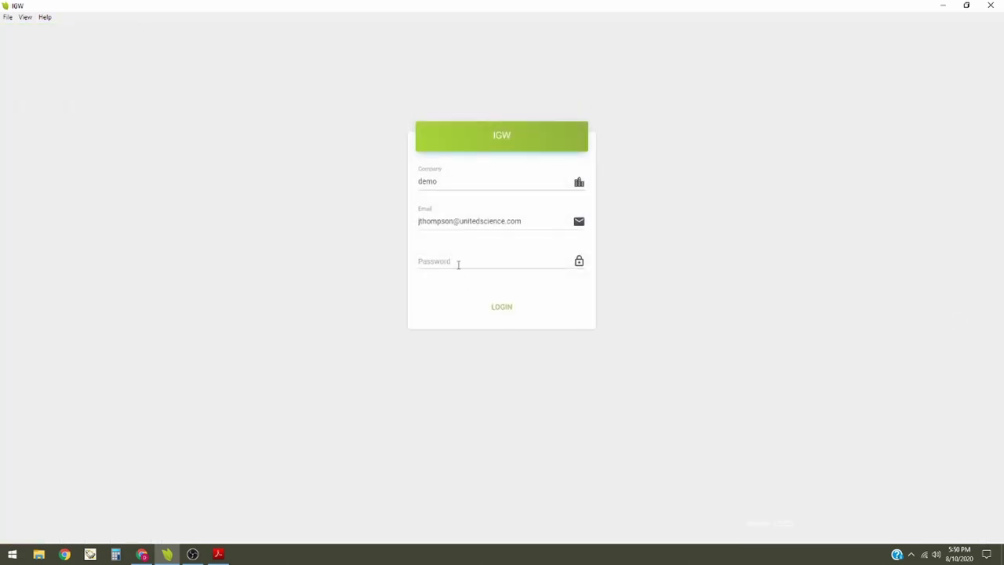
{"action": "left_click", "coordinate": [458, 264]}
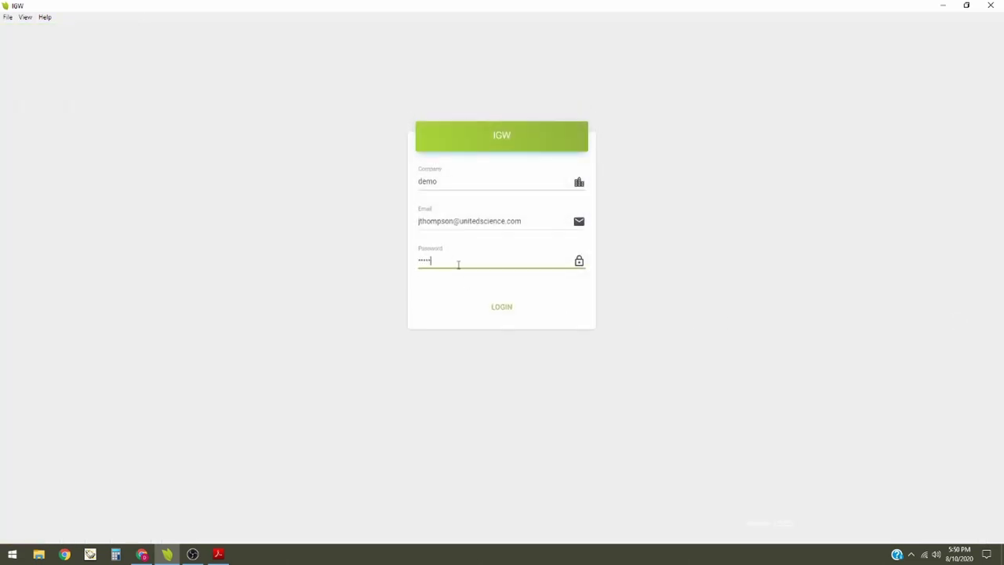
{"action": "left_click", "coordinate": [506, 313]}
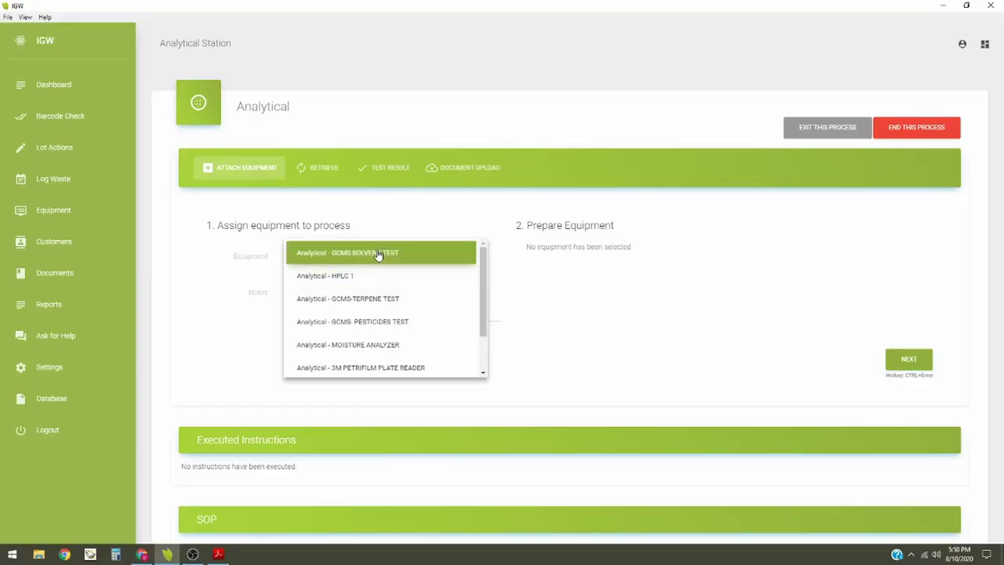
Step: Assign the Analytical - HPLC 1 equipment to the analytical process
{"action": "left_click", "coordinate": [378, 252]}
{"action": "left_click", "coordinate": [378, 252]}
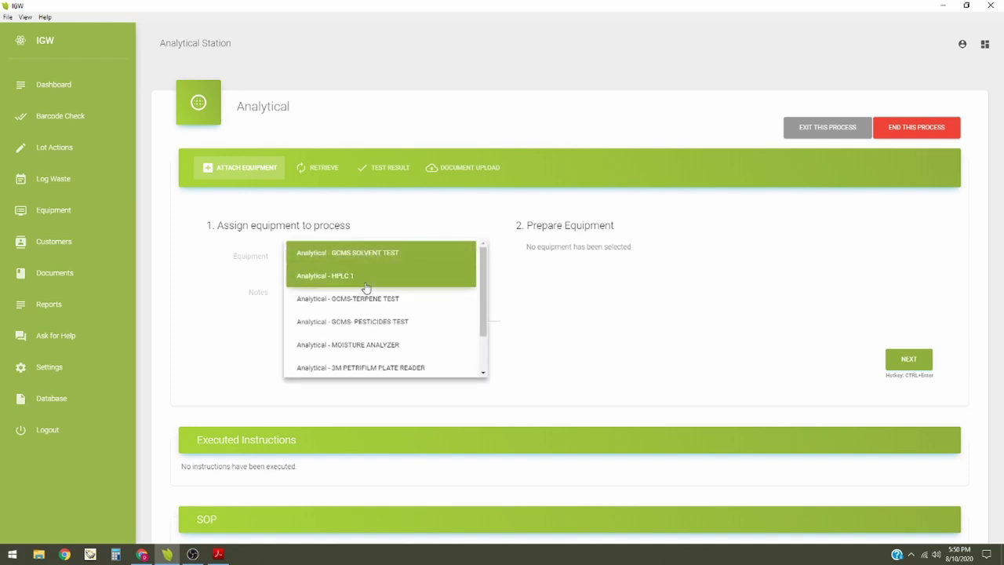
{"action": "left_click", "coordinate": [369, 275]}
{"action": "left_click", "coordinate": [439, 252]}
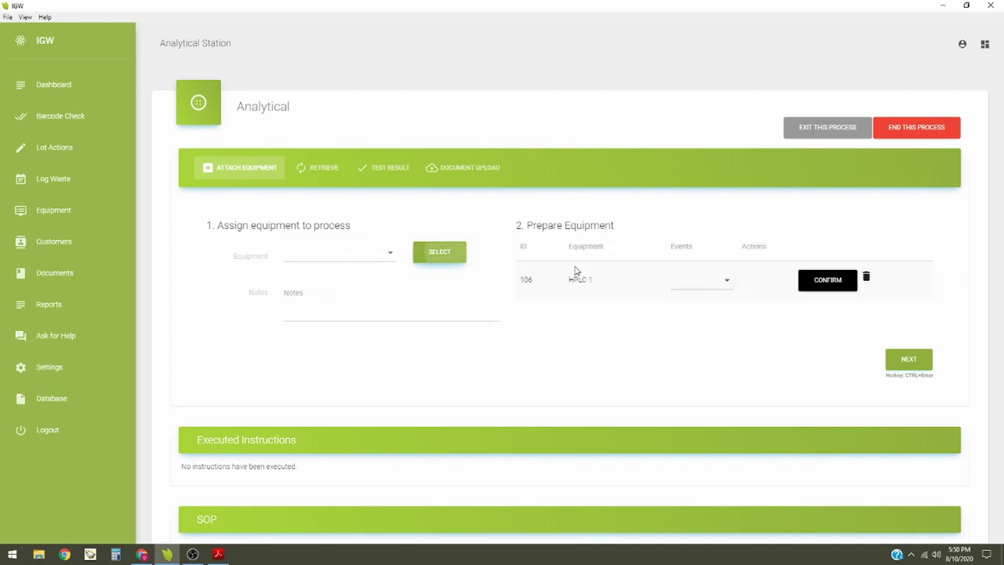
Step: Register a Calibrated event and a Cleaned event for the HPLC 1 equipment
{"action": "left_click", "coordinate": [701, 282]}
{"action": "left_click", "coordinate": [701, 282]}
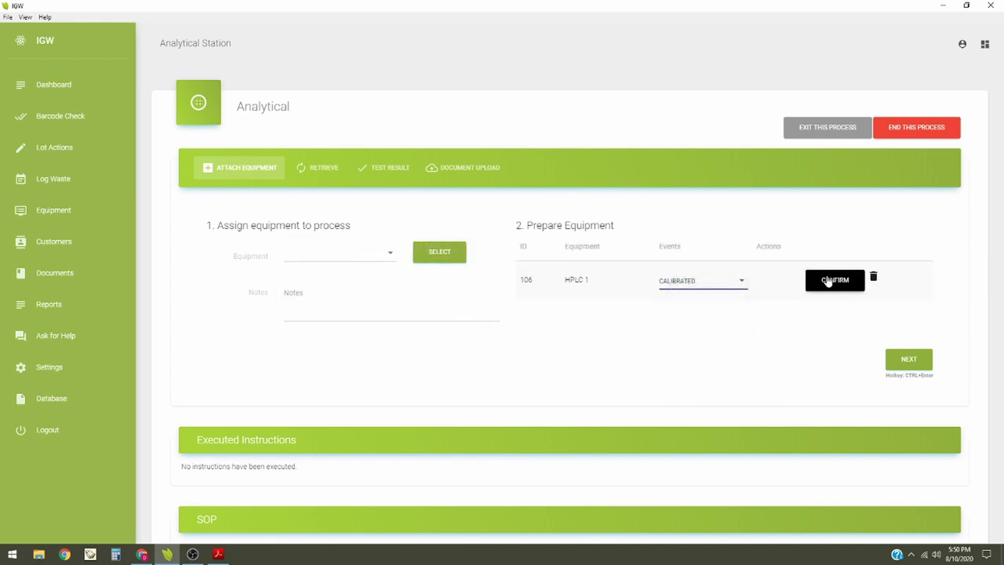
{"action": "left_click", "coordinate": [832, 280]}
{"action": "left_click", "coordinate": [473, 158]}
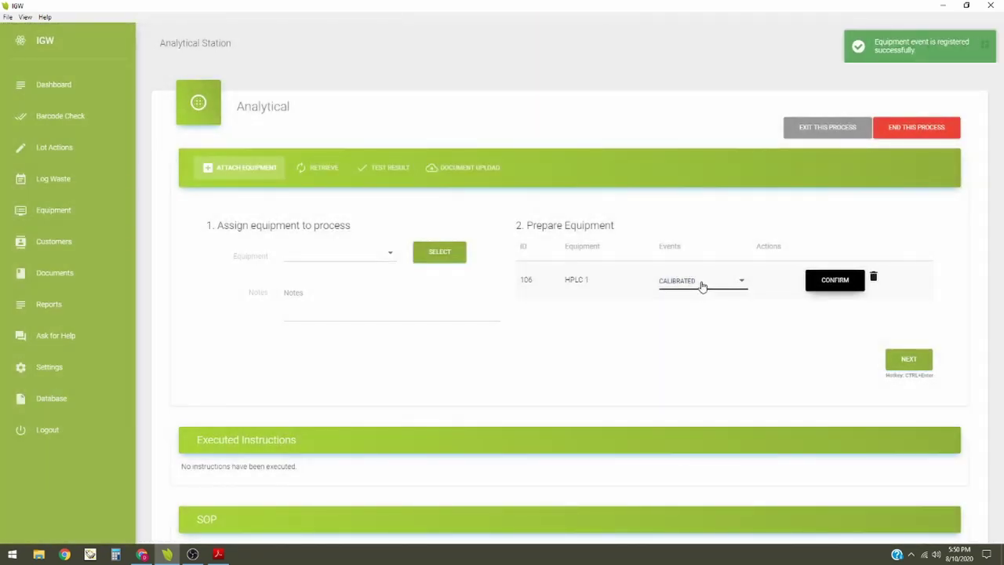
{"action": "left_click", "coordinate": [704, 286]}
{"action": "left_click", "coordinate": [700, 307]}
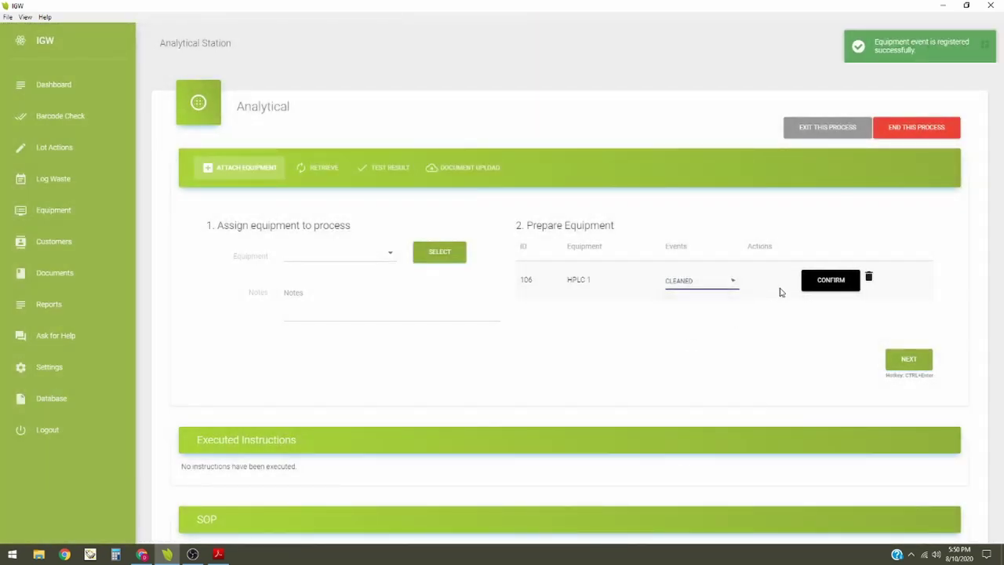
{"action": "left_click", "coordinate": [810, 283]}
{"action": "left_click", "coordinate": [475, 156]}
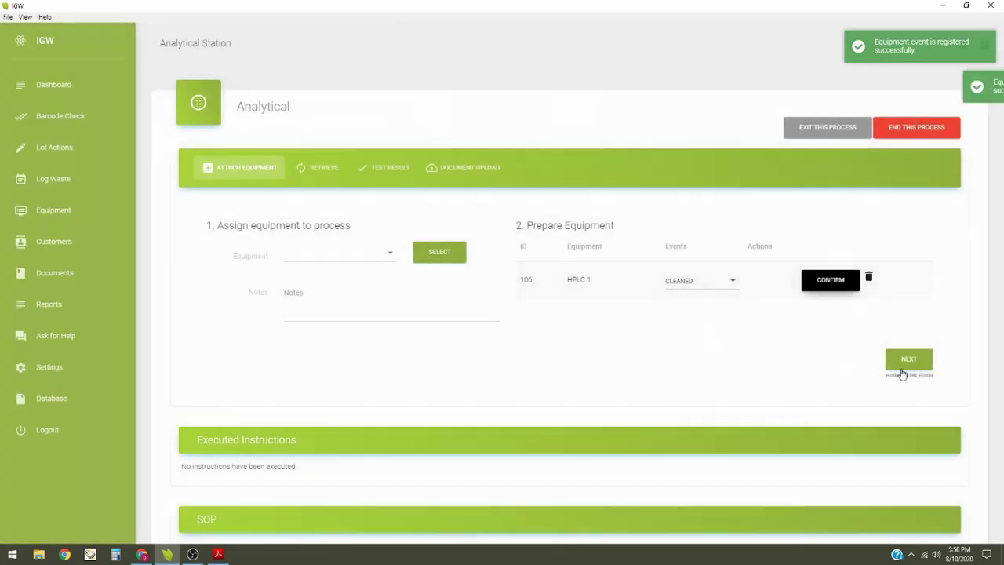
Step: Continue past equipment and sample retrieval to the HPLC-Cannabinoid Potency results and enter 2 for CBDA, CBD and TOTAL CBD
{"action": "left_click", "coordinate": [903, 362]}
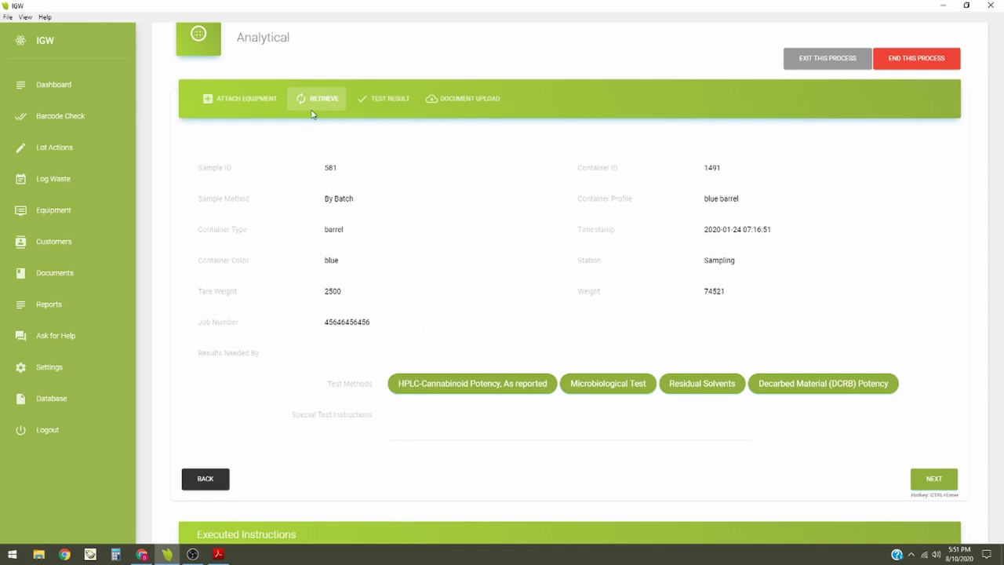
{"action": "left_click", "coordinate": [935, 485]}
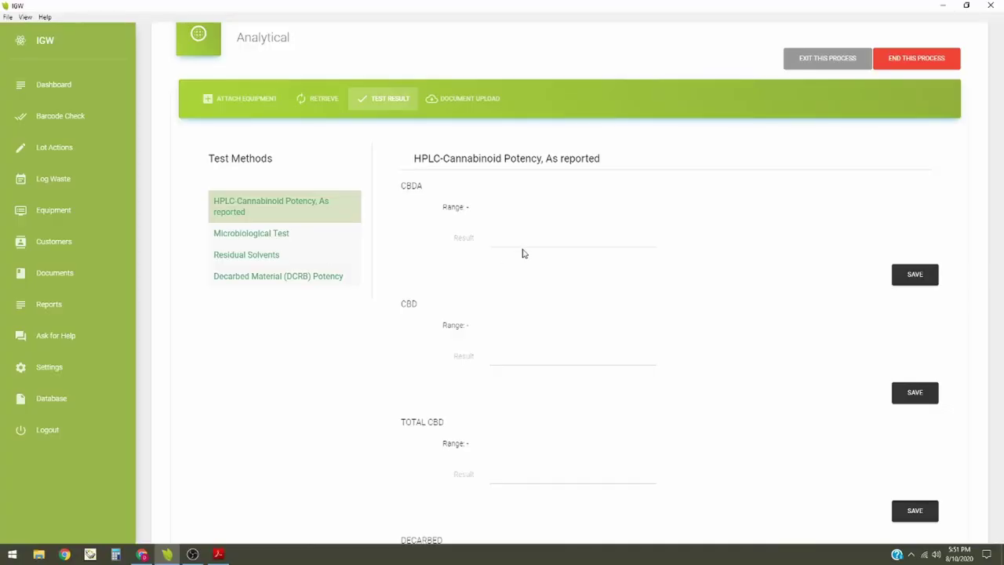
{"action": "left_click", "coordinate": [522, 239]}
{"action": "left_click", "coordinate": [605, 353]}
{"action": "scroll", "coordinate": [713, 358], "scroll_direction": "down", "scroll_amount": 1}
{"action": "left_click", "coordinate": [561, 397]}
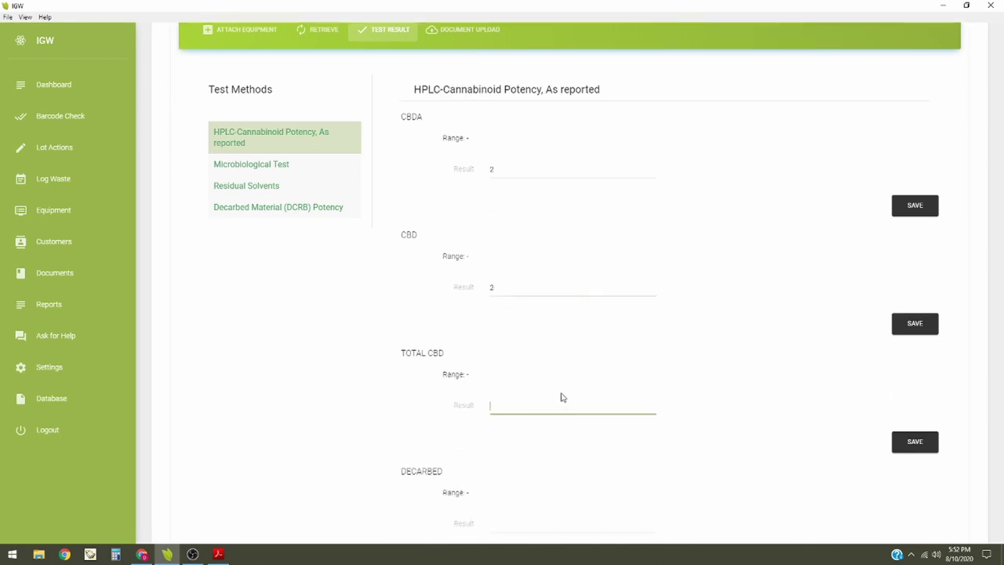
{"action": "type", "text": "2"}
Step: Enter 2 as the result for DECARBED and CBN, and 213 for TOTAL THC
{"action": "scroll", "coordinate": [599, 387], "scroll_direction": "down", "scroll_amount": 1}
{"action": "left_click", "coordinate": [495, 415]}
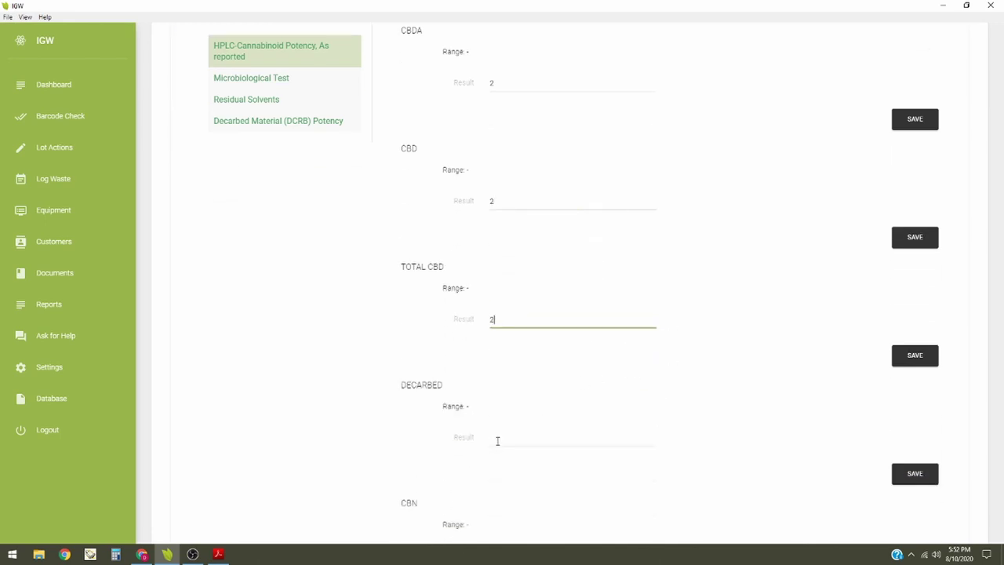
{"action": "scroll", "coordinate": [764, 384], "scroll_direction": "down", "scroll_amount": 1}
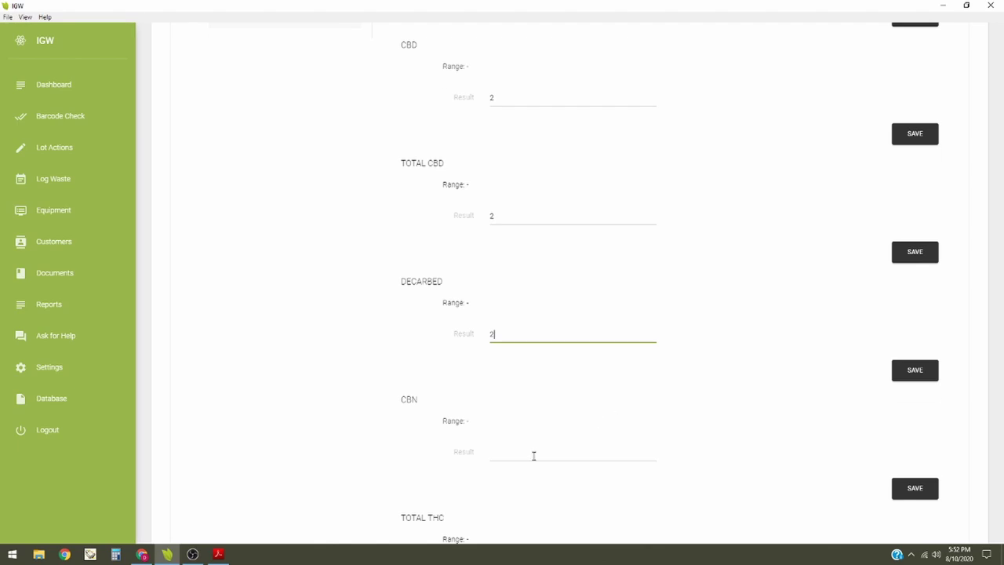
{"action": "left_click", "coordinate": [530, 450]}
{"action": "scroll", "coordinate": [780, 381], "scroll_direction": "down", "scroll_amount": 1}
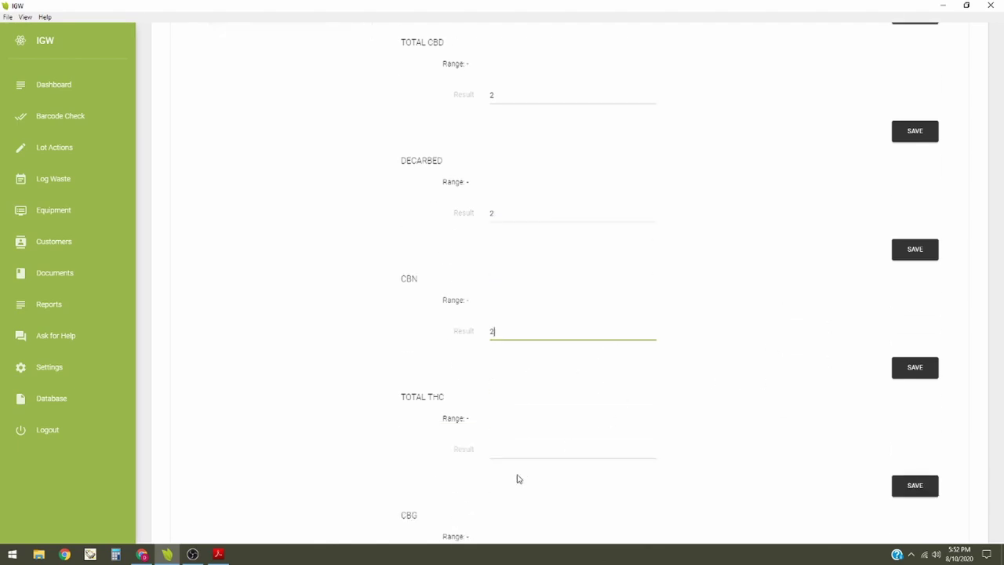
{"action": "left_click", "coordinate": [522, 443]}
{"action": "type", "text": "213"}
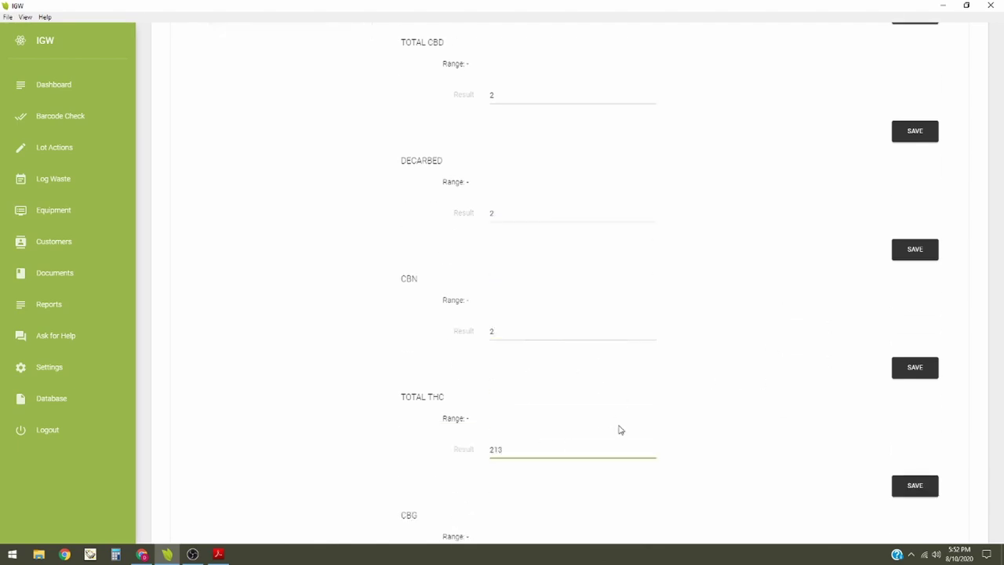
{"action": "scroll", "coordinate": [619, 431], "scroll_direction": "down", "scroll_amount": 1}
{"action": "left_click", "coordinate": [548, 457]}
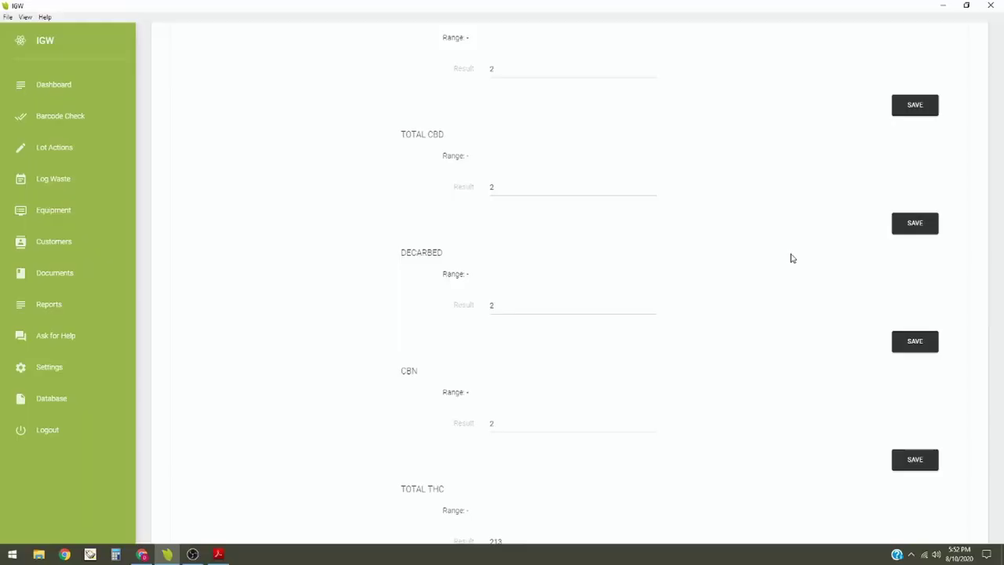
{"action": "scroll", "coordinate": [789, 258], "scroll_direction": "up", "scroll_amount": 5}
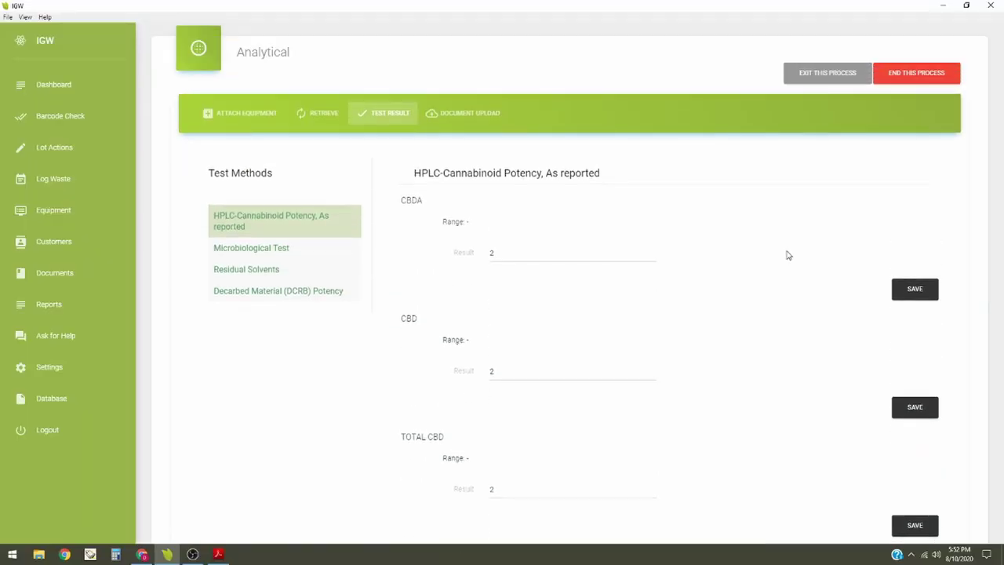
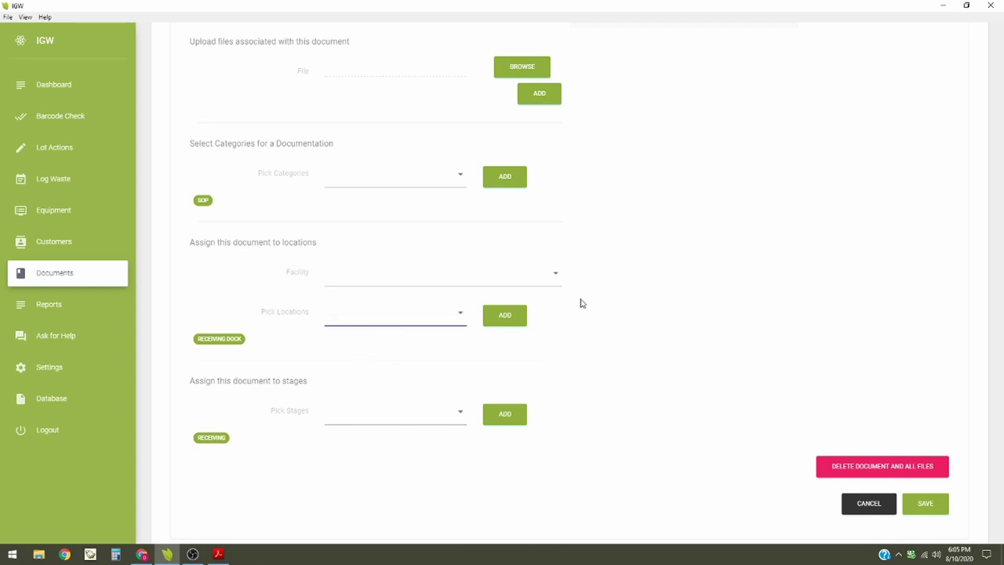
Step: Assign the Receiving and Inspection SOP document to the Milling Room location of the Osceola facility
{"action": "left_click", "coordinate": [487, 284]}
{"action": "left_click", "coordinate": [362, 298]}
{"action": "left_click", "coordinate": [434, 317]}
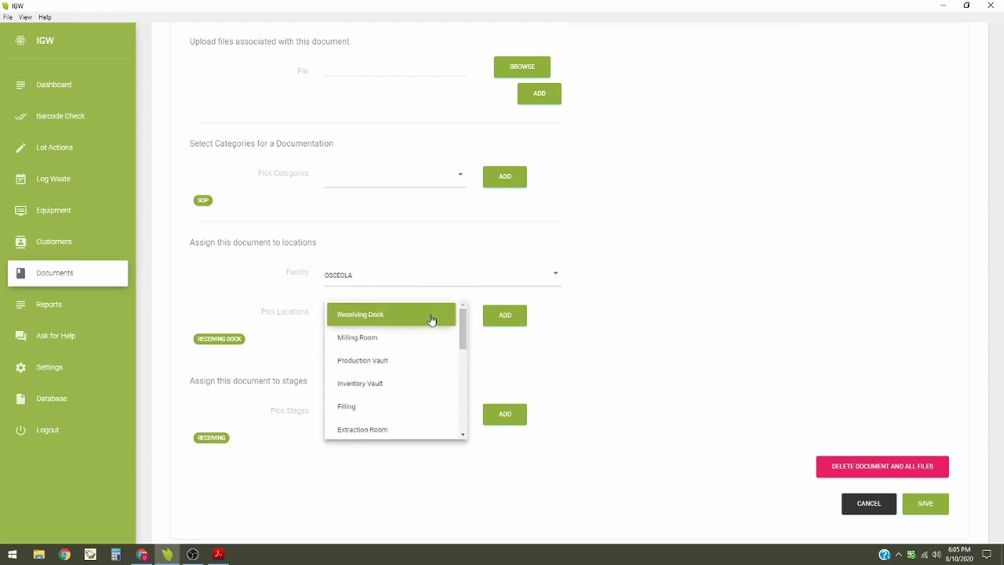
{"action": "left_click", "coordinate": [392, 339]}
{"action": "left_click", "coordinate": [521, 317]}
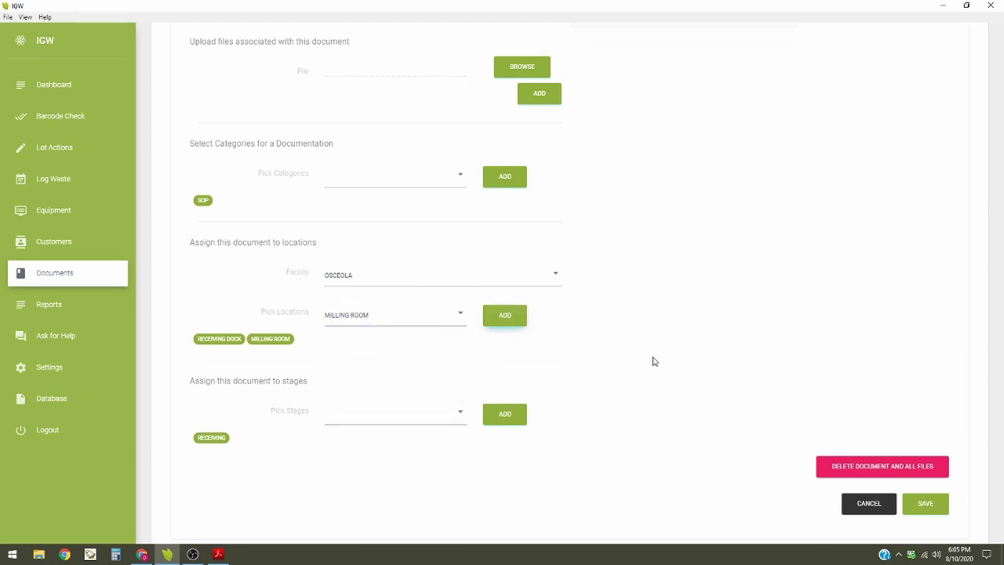
Step: Add the Milling category to the Receiving and Inspection SOP document
{"action": "scroll", "coordinate": [651, 361], "scroll_direction": "up", "scroll_amount": 3}
{"action": "left_click", "coordinate": [420, 303]}
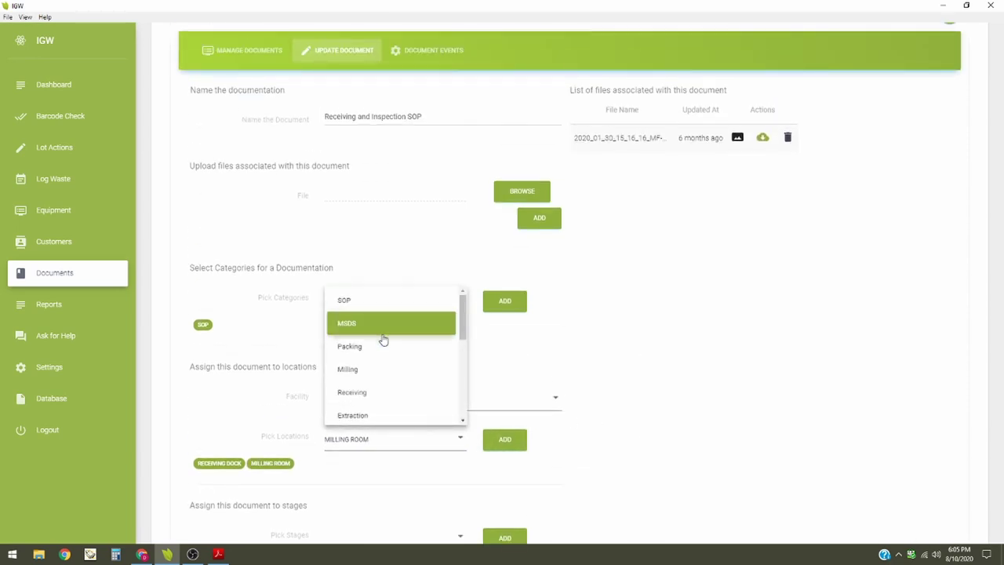
{"action": "left_click", "coordinate": [394, 370]}
{"action": "left_click", "coordinate": [502, 301]}
{"action": "scroll", "coordinate": [506, 291], "scroll_direction": "up", "scroll_amount": 1}
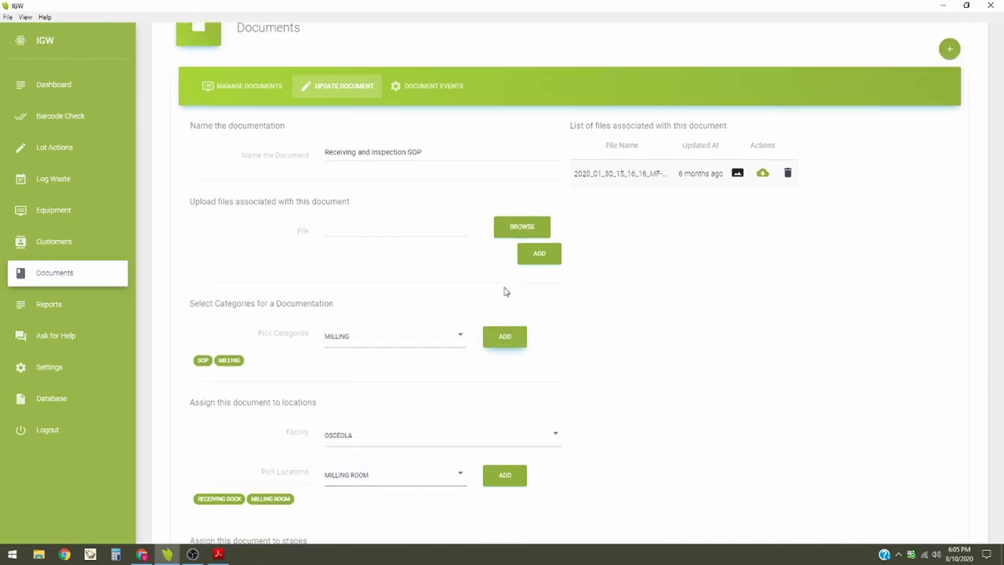
{"action": "left_click", "coordinate": [525, 264]}
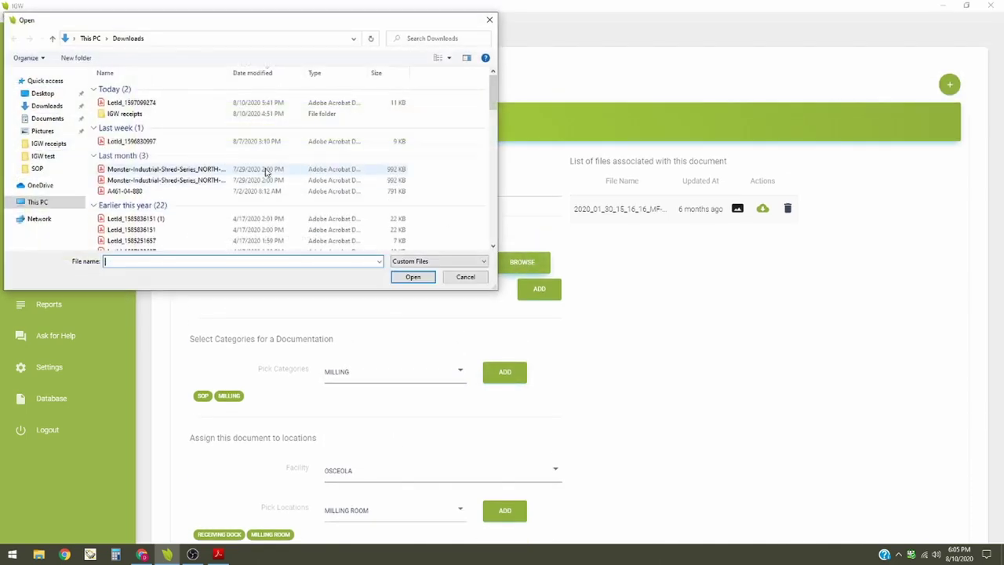
{"action": "left_click", "coordinate": [141, 104]}
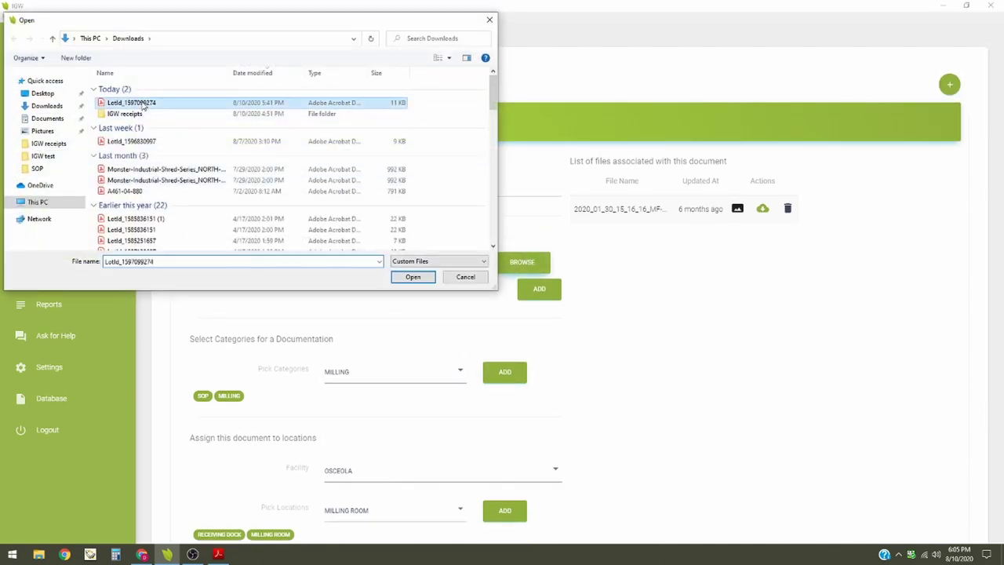
{"action": "left_click", "coordinate": [412, 277]}
{"action": "scroll", "coordinate": [694, 389], "scroll_direction": "down", "scroll_amount": 4}
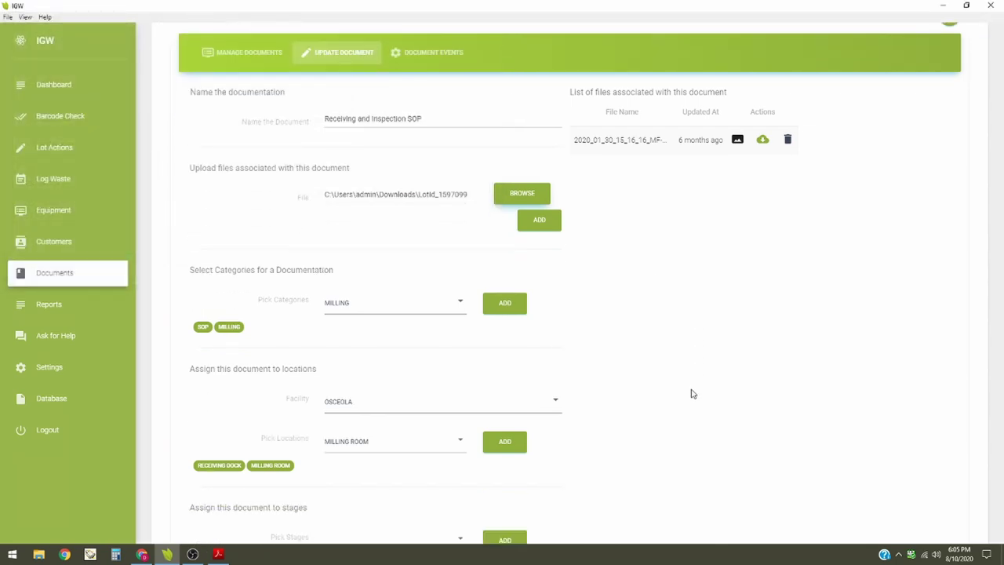
{"action": "scroll", "coordinate": [428, 425], "scroll_direction": "up", "scroll_amount": 5}
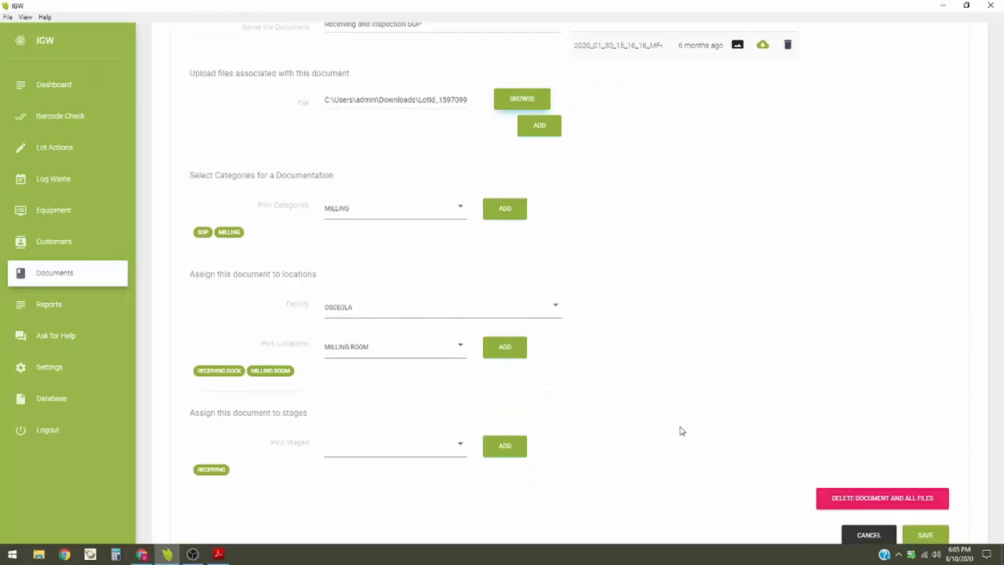
{"action": "scroll", "coordinate": [678, 427], "scroll_direction": "down", "scroll_amount": 2}
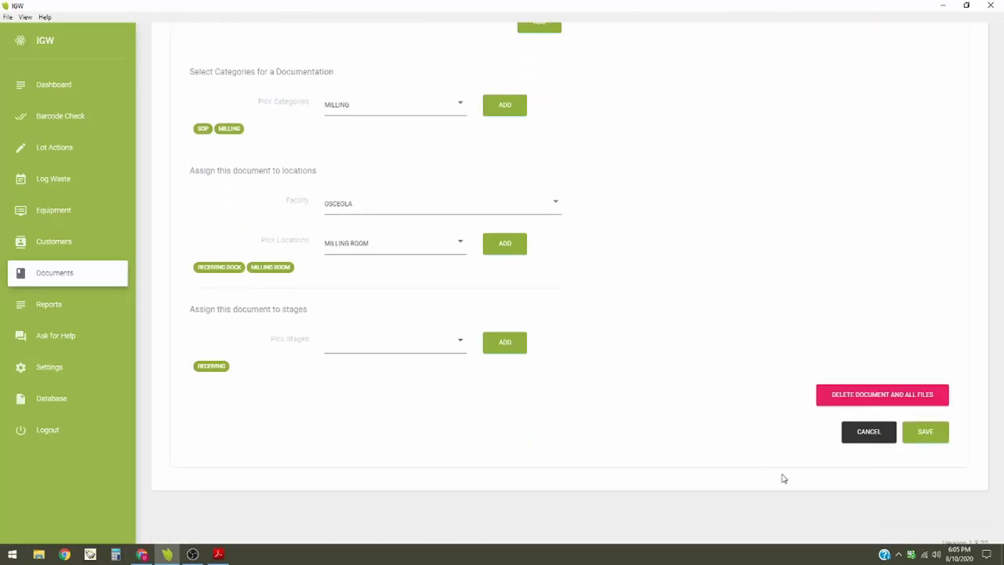
{"action": "left_click", "coordinate": [929, 433]}
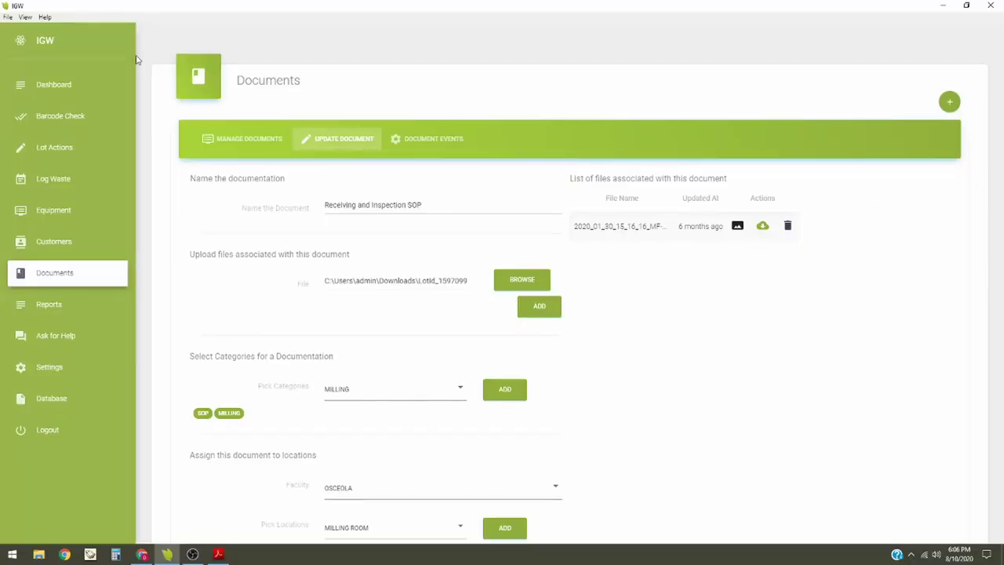
Step: Go from the dashboard to the Milling station and log in with the account password
{"action": "left_click", "coordinate": [59, 86]}
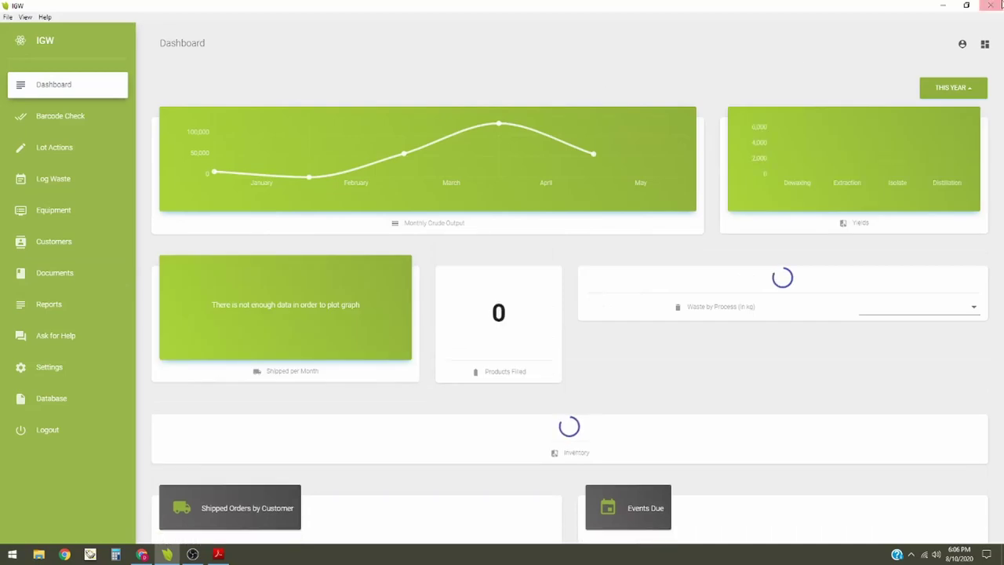
{"action": "left_click", "coordinate": [984, 49]}
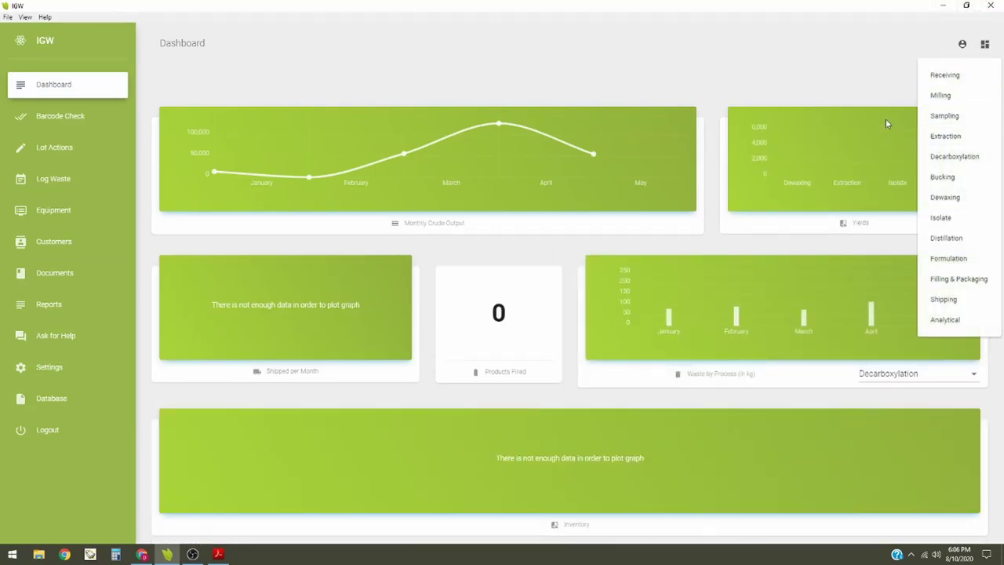
{"action": "left_click", "coordinate": [935, 96]}
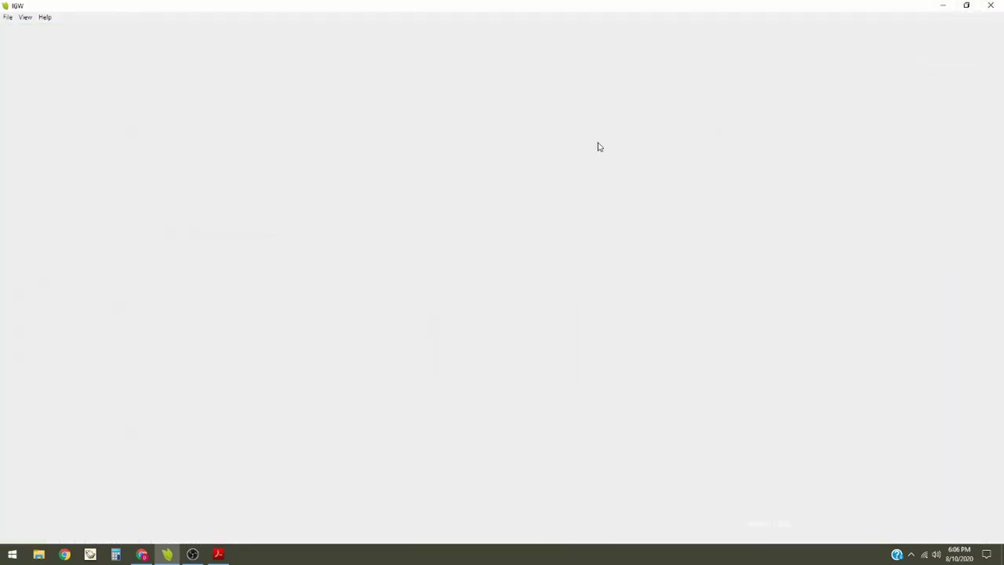
{"action": "left_click", "coordinate": [458, 261]}
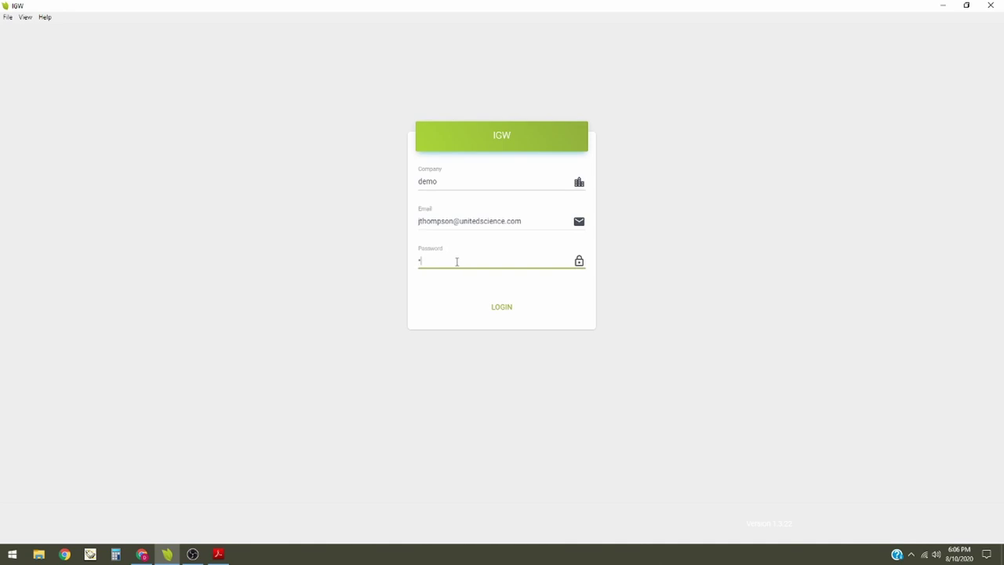
{"action": "key", "text": "Return"}
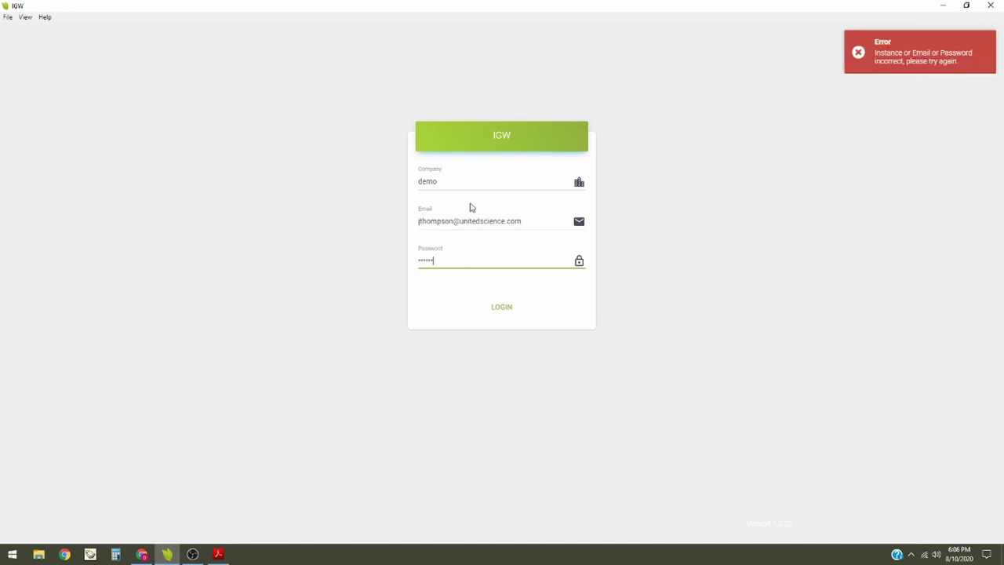
{"action": "left_click_drag", "start_coordinate": [450, 256], "coordinate": [374, 260]}
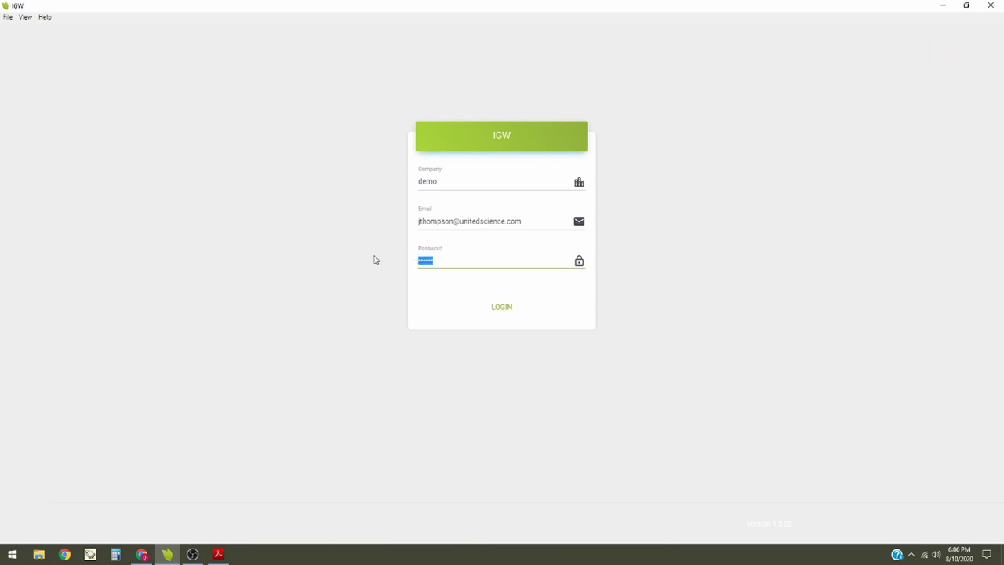
{"action": "key", "text": "Return"}
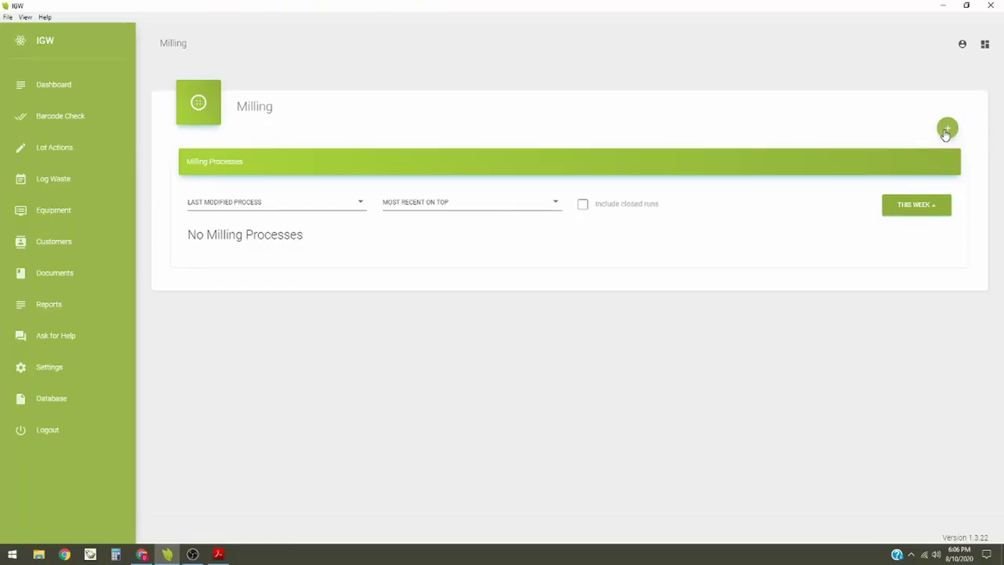
Step: Start a new milling process and assign the Milling - BIG RED equipment to it
{"action": "left_click", "coordinate": [946, 130]}
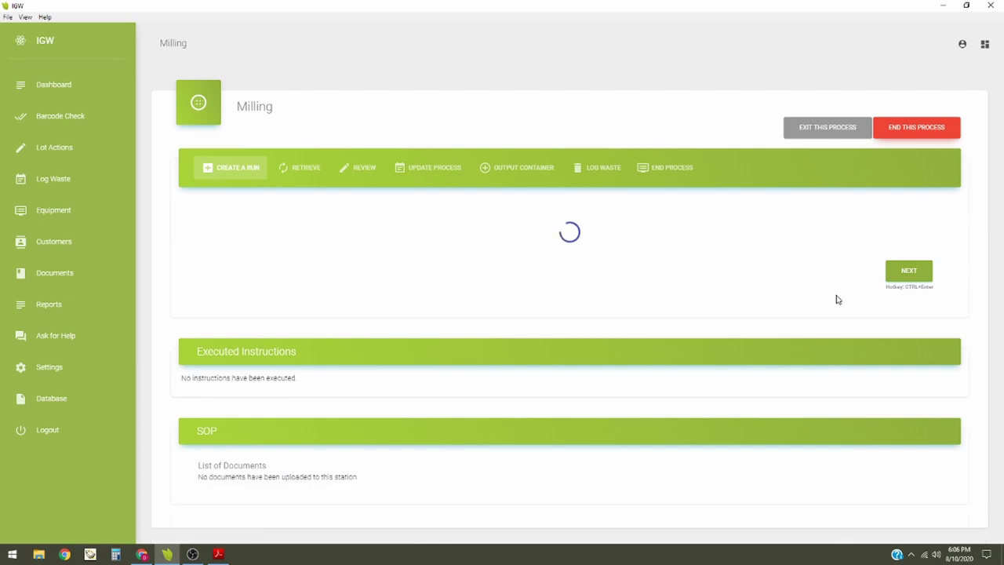
{"action": "left_click", "coordinate": [352, 267]}
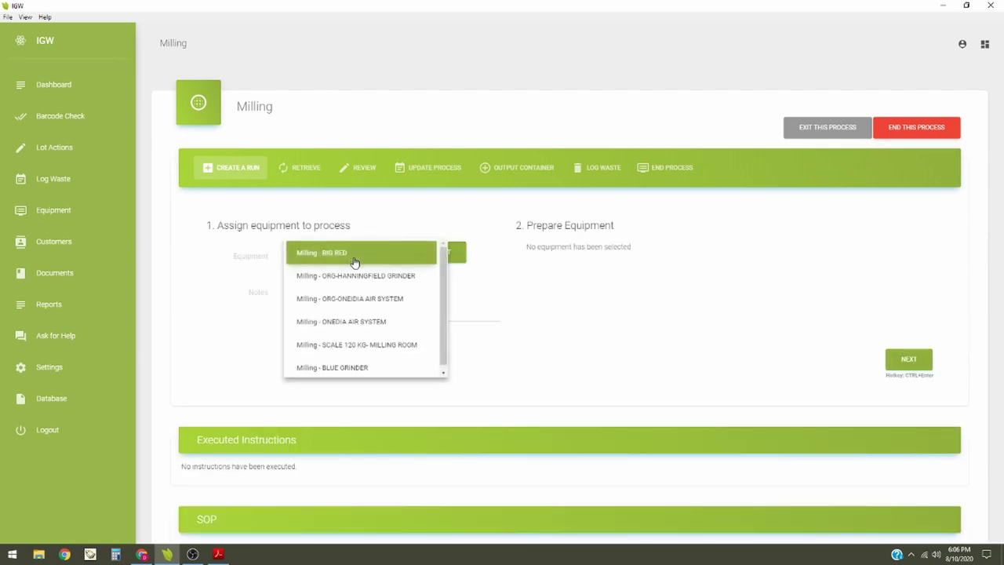
{"action": "left_click", "coordinate": [365, 260]}
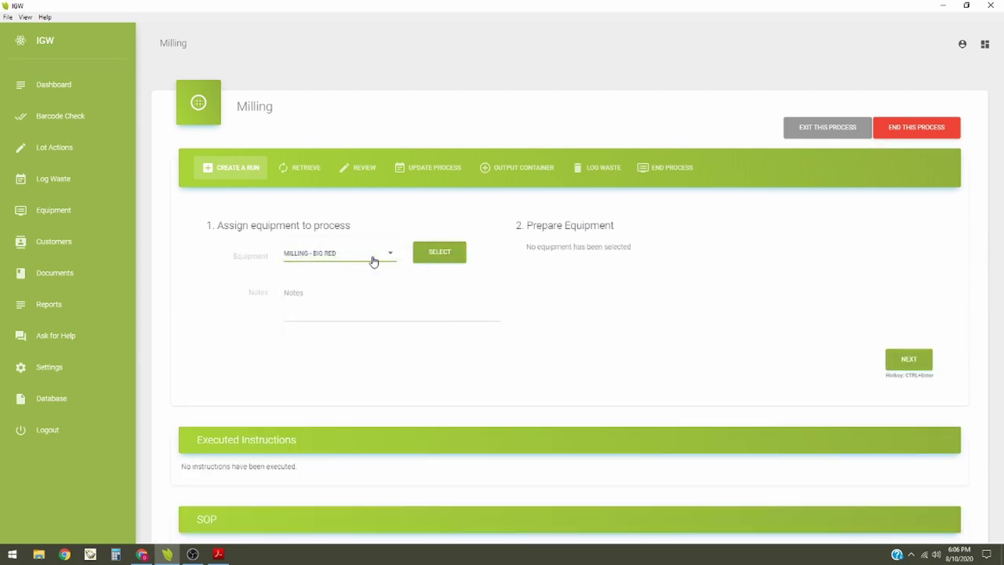
{"action": "left_click", "coordinate": [439, 252]}
Step: Register an Other event for the BIG RED equipment and continue to the container review of the milling process
{"action": "left_click", "coordinate": [715, 289]}
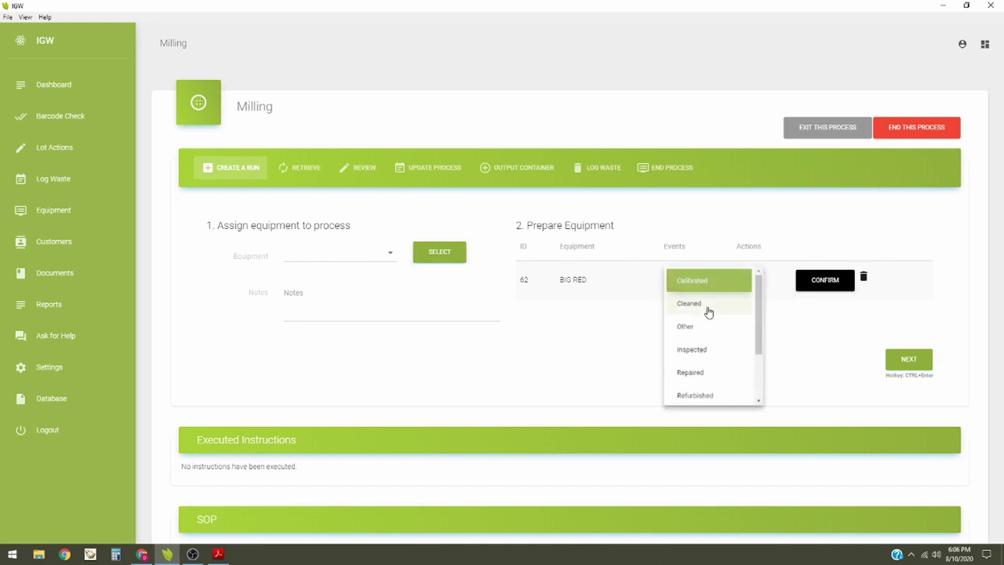
{"action": "left_click", "coordinate": [702, 327]}
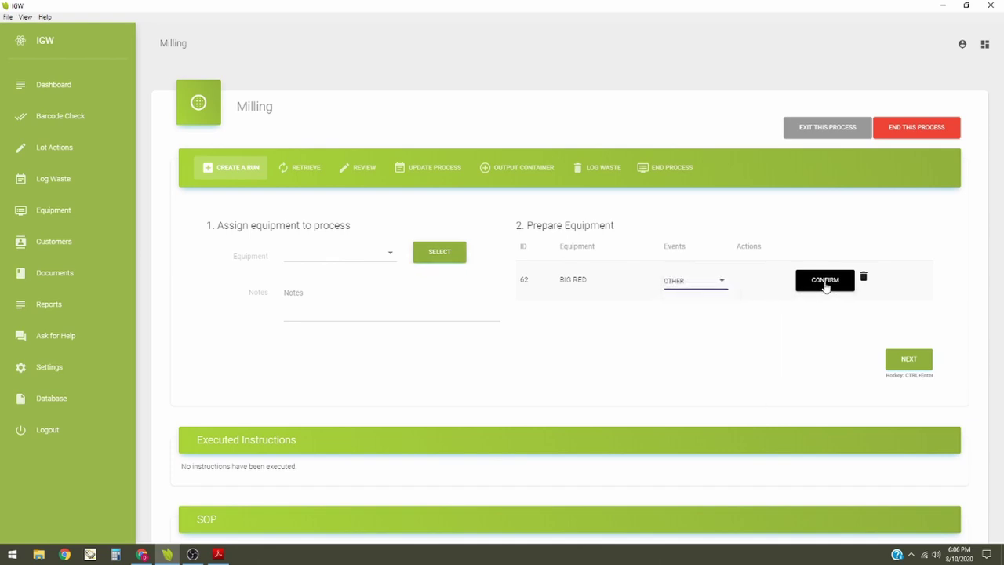
{"action": "left_click", "coordinate": [821, 283]}
{"action": "left_click", "coordinate": [486, 159]}
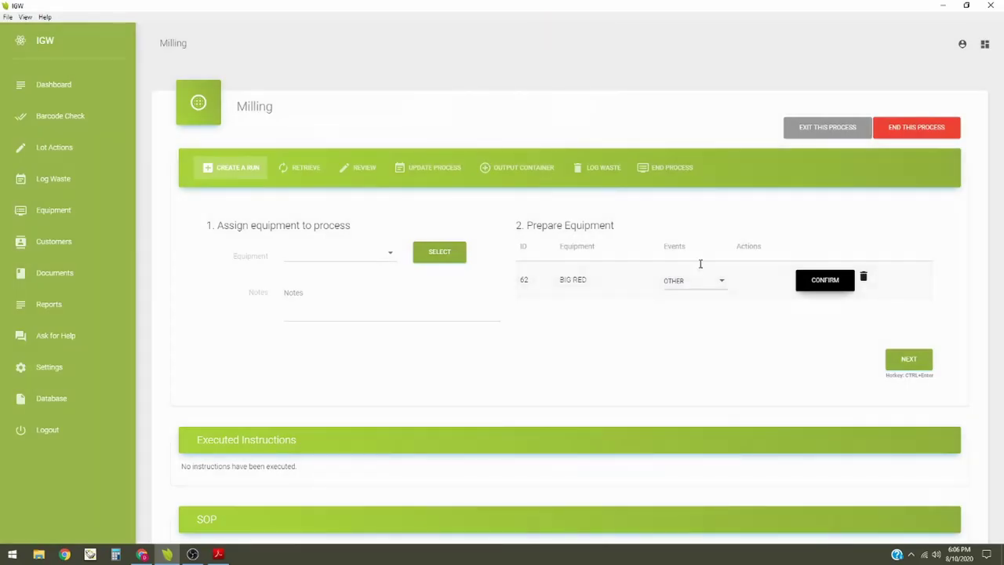
{"action": "left_click", "coordinate": [907, 359]}
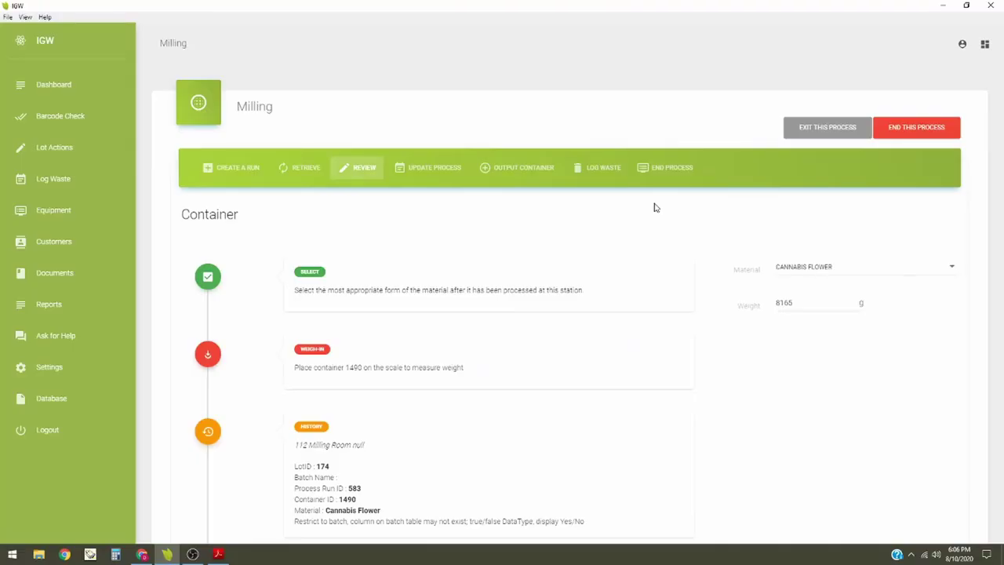
{"action": "scroll", "coordinate": [510, 302], "scroll_direction": "down", "scroll_amount": 3}
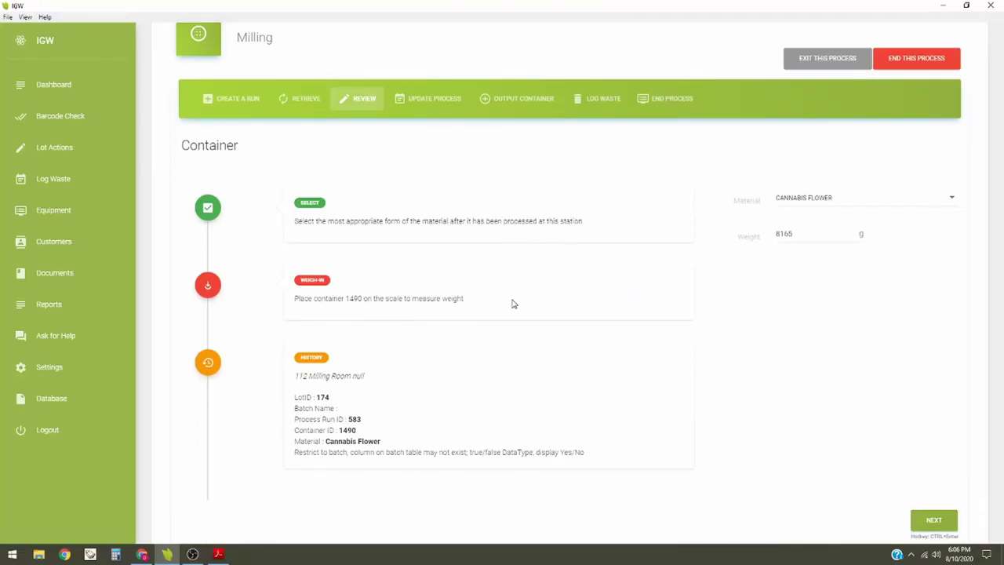
Step: Accept the milling container review and add an output container with the Blue Barrel profile
{"action": "scroll", "coordinate": [510, 303], "scroll_direction": "down", "scroll_amount": 1}
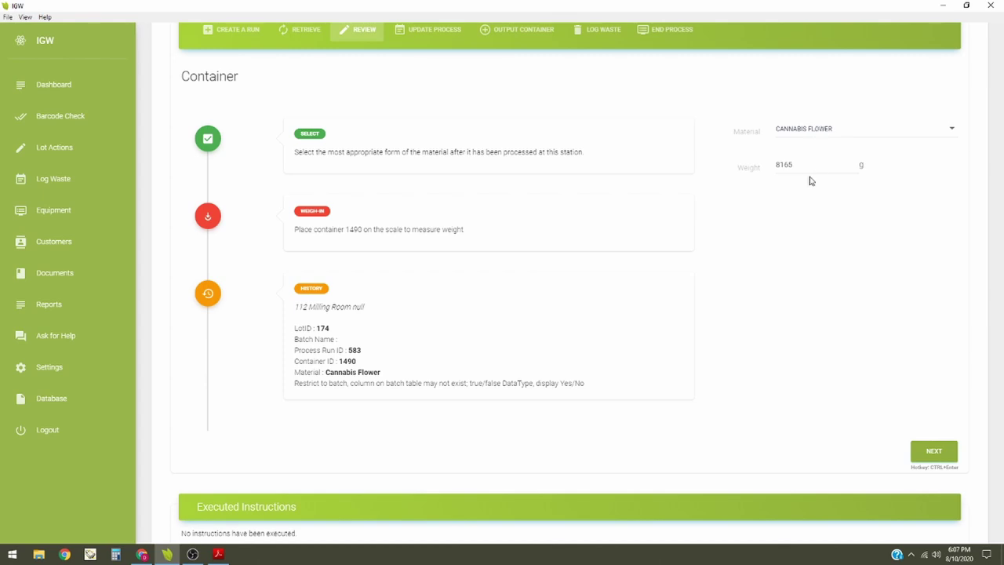
{"action": "left_click", "coordinate": [936, 451]}
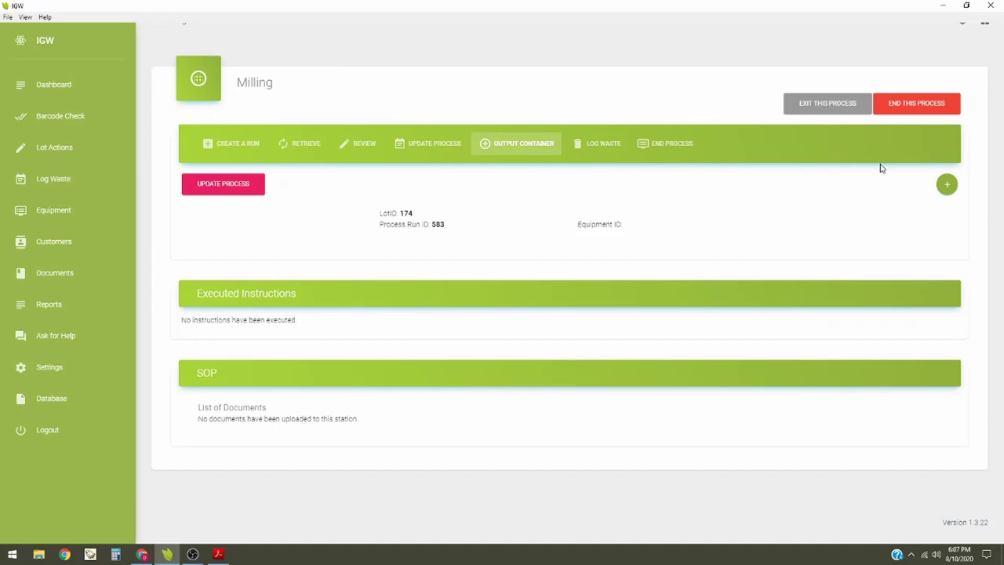
{"action": "left_click", "coordinate": [947, 186]}
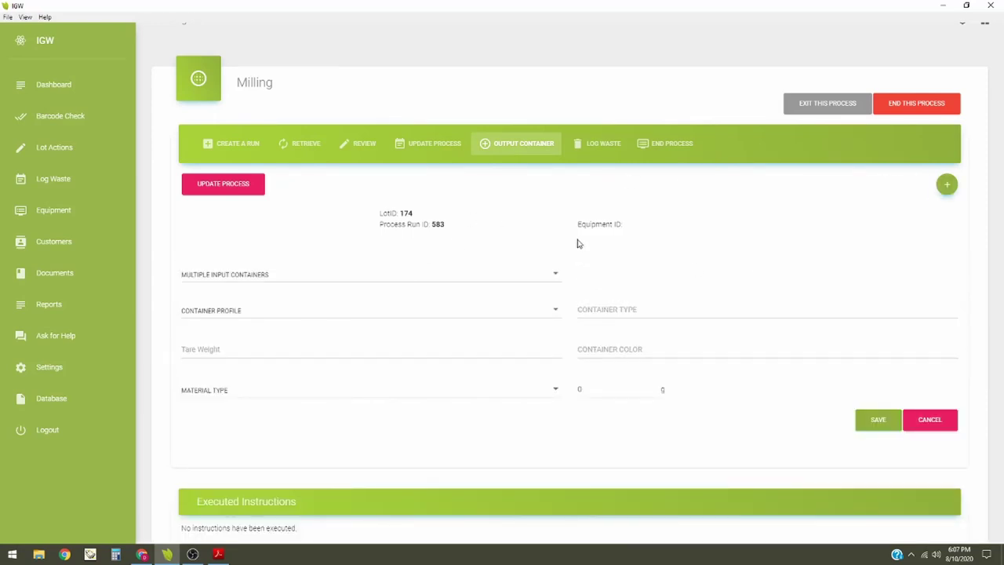
{"action": "left_click", "coordinate": [500, 318]}
{"action": "left_click", "coordinate": [370, 315]}
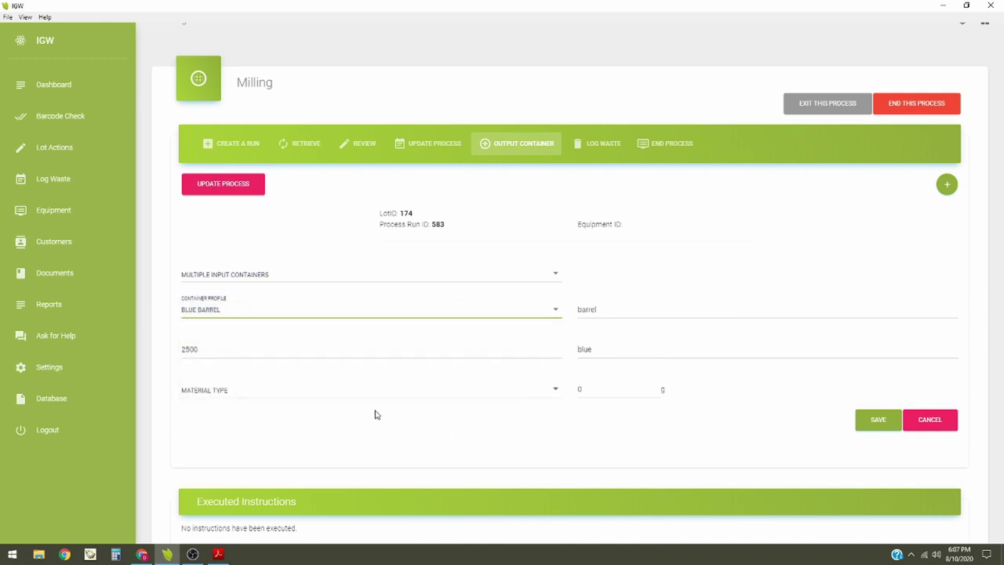
Step: Set the output container's weight to 7500 g and its material type to Cannabis Milled, and save the container
{"action": "left_click", "coordinate": [620, 389]}
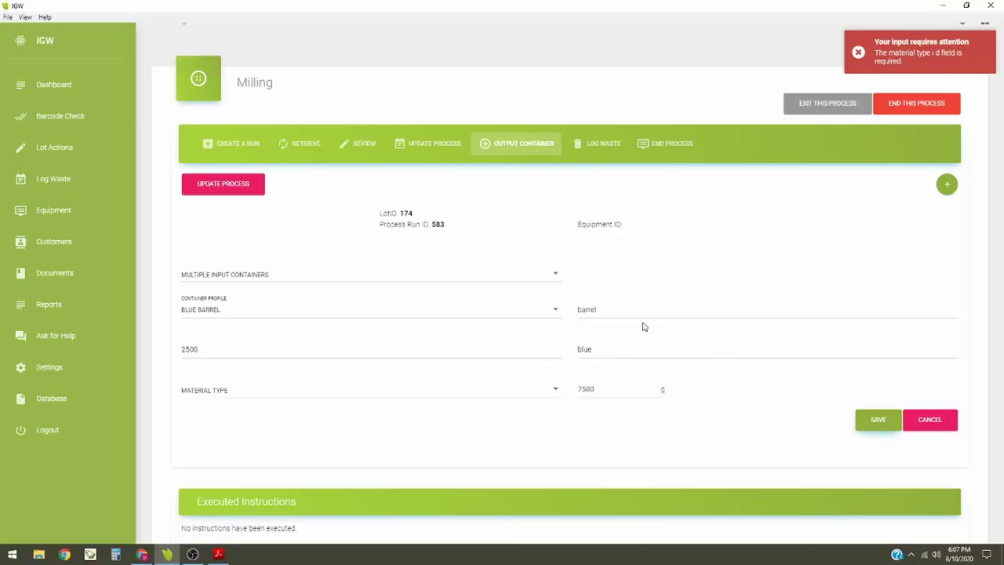
{"action": "left_click", "coordinate": [215, 390]}
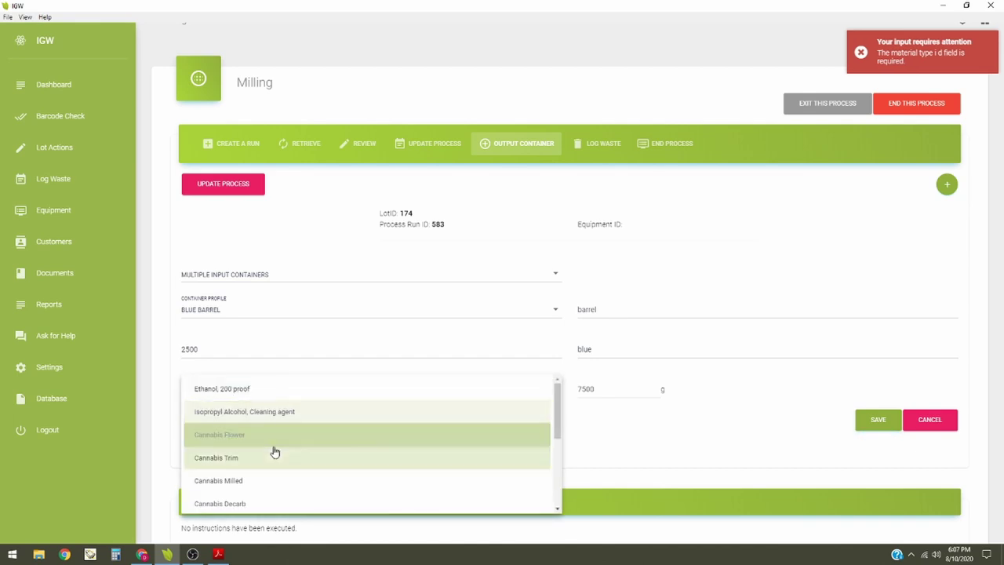
{"action": "left_click", "coordinate": [276, 478]}
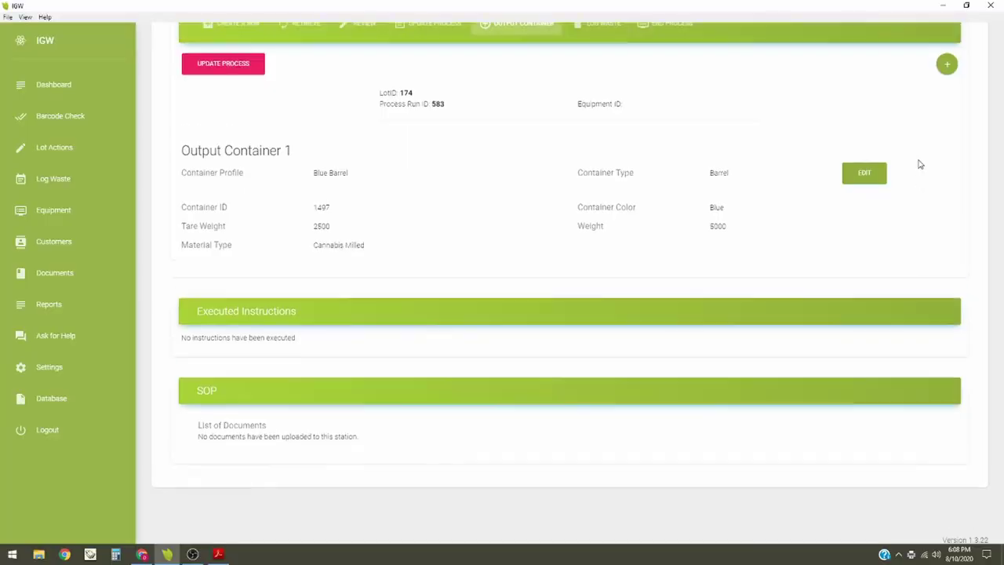
Step: Go to the milling run's process update and save the process parameters with the fields left blank
{"action": "scroll", "coordinate": [931, 220], "scroll_direction": "up", "scroll_amount": 1}
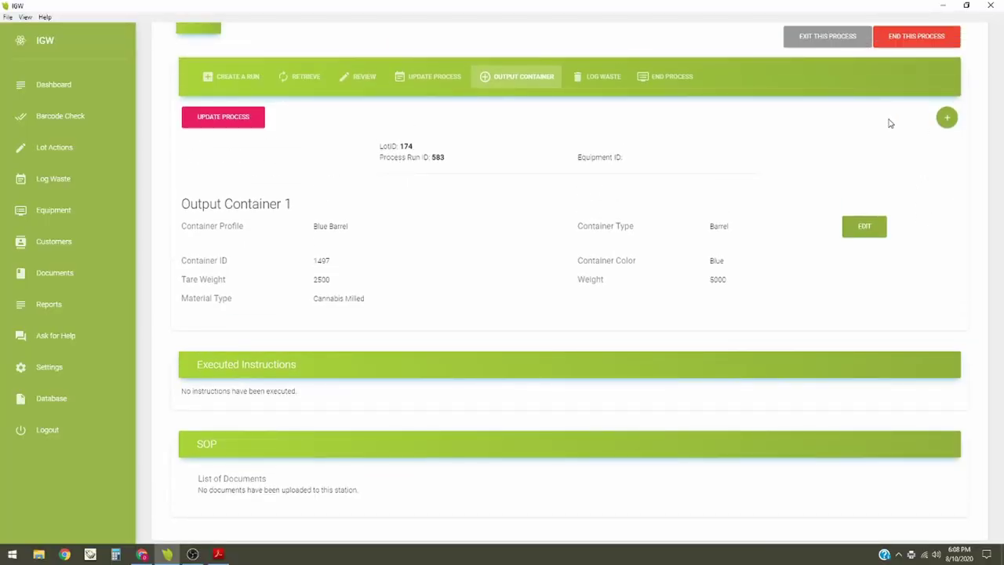
{"action": "left_click", "coordinate": [210, 118]}
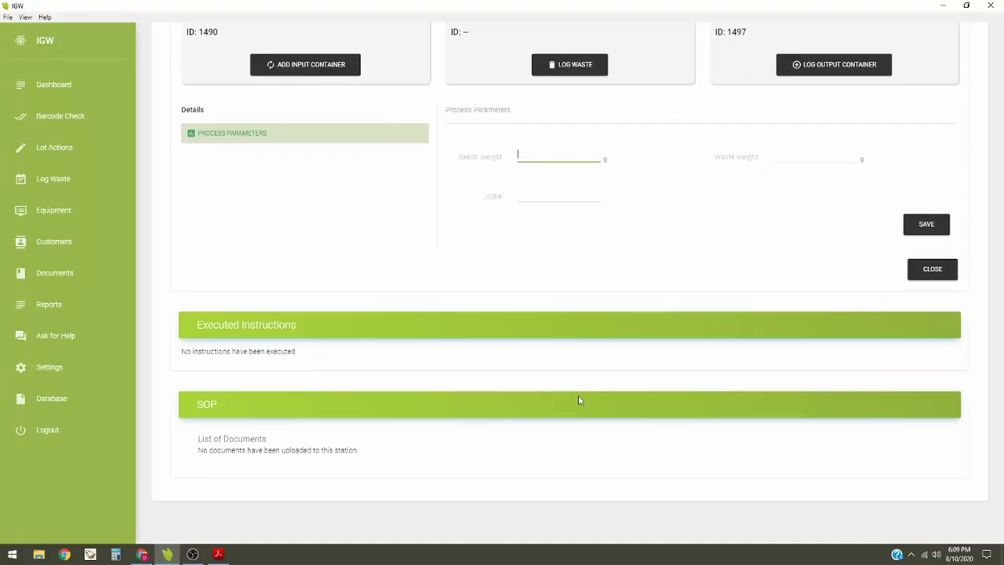
{"action": "scroll", "coordinate": [578, 395], "scroll_direction": "down", "scroll_amount": 1}
{"action": "scroll", "coordinate": [581, 400], "scroll_direction": "up", "scroll_amount": 3}
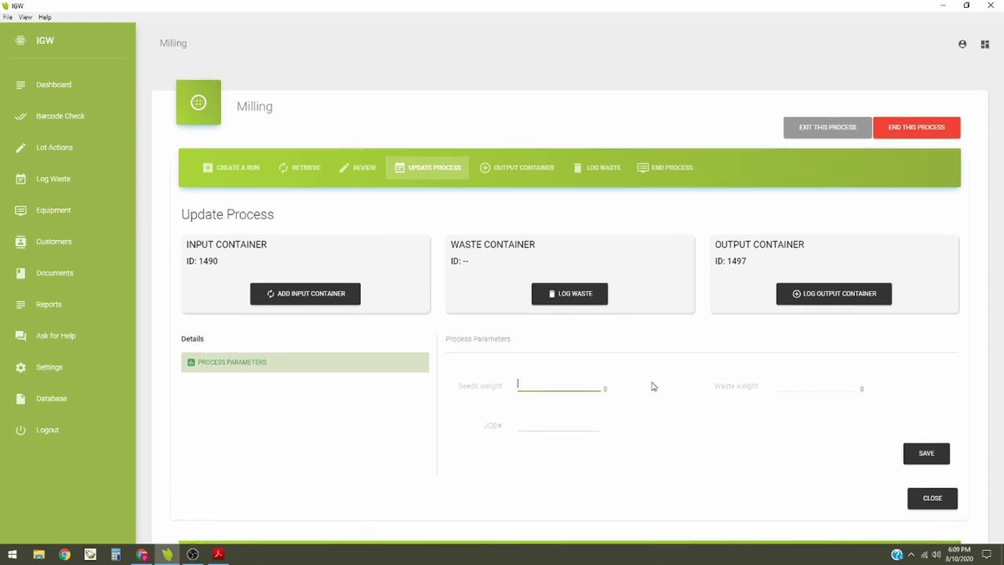
{"action": "left_click", "coordinate": [932, 452]}
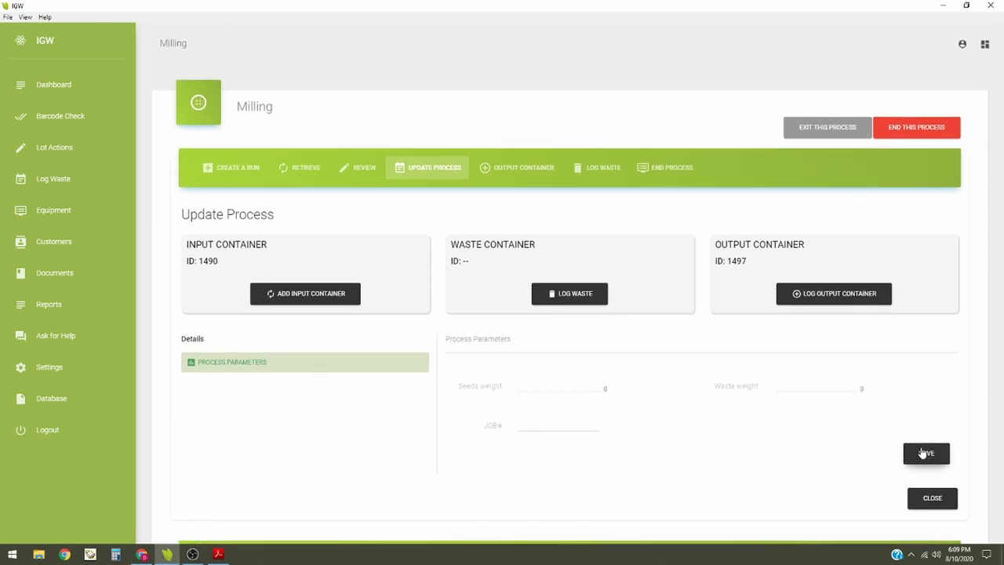
{"action": "left_click", "coordinate": [926, 455]}
Step: Choose to end the milling process, declaring that all output containers for this run are logged
{"action": "scroll", "coordinate": [853, 280], "scroll_direction": "down", "scroll_amount": 2}
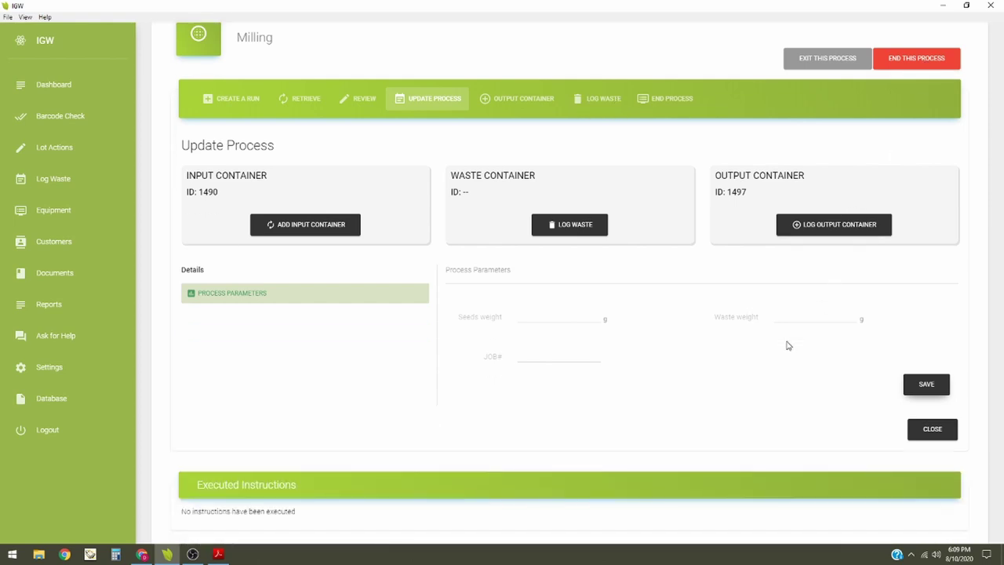
{"action": "scroll", "coordinate": [791, 333], "scroll_direction": "up", "scroll_amount": 1}
{"action": "left_click", "coordinate": [907, 63]}
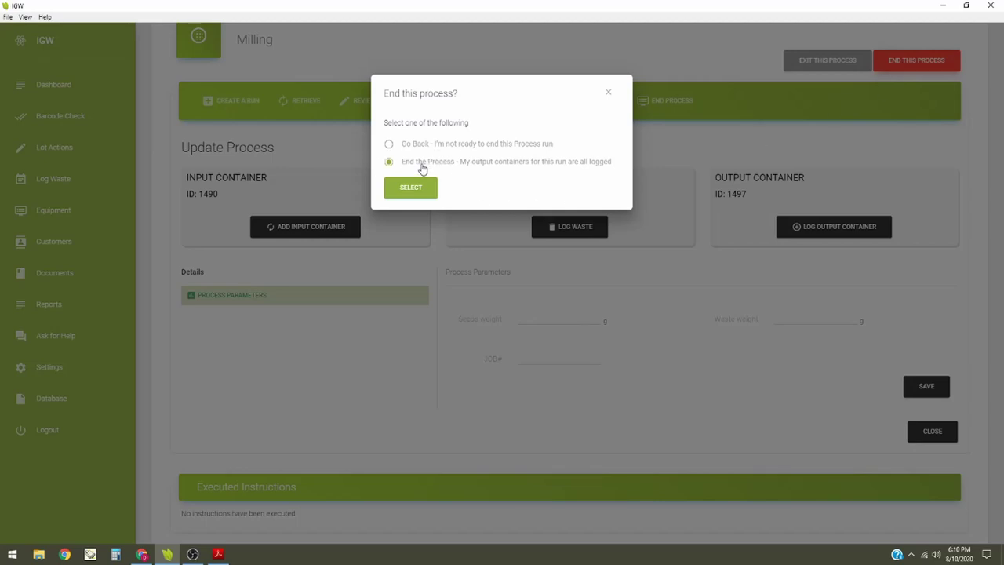
{"action": "left_click", "coordinate": [409, 189]}
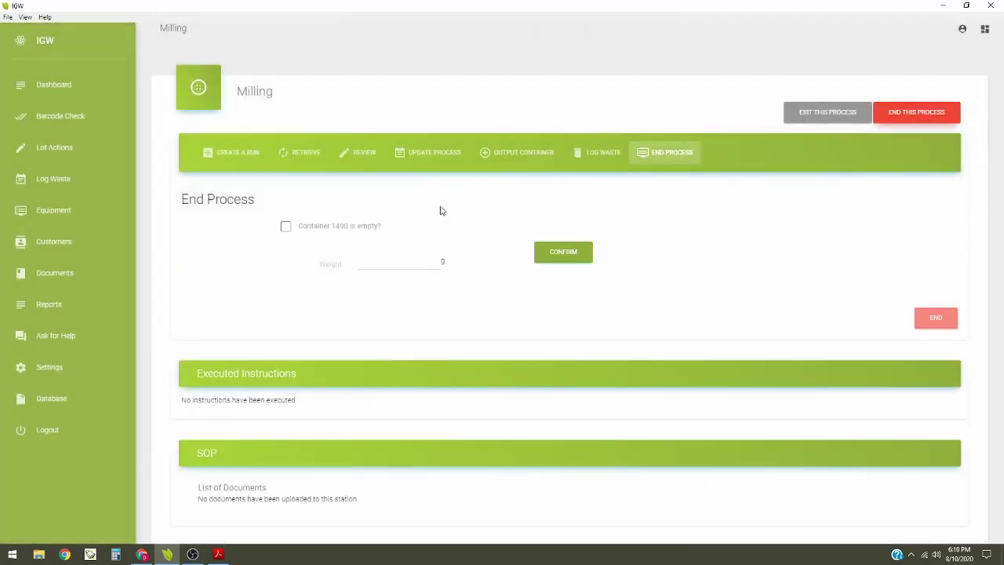